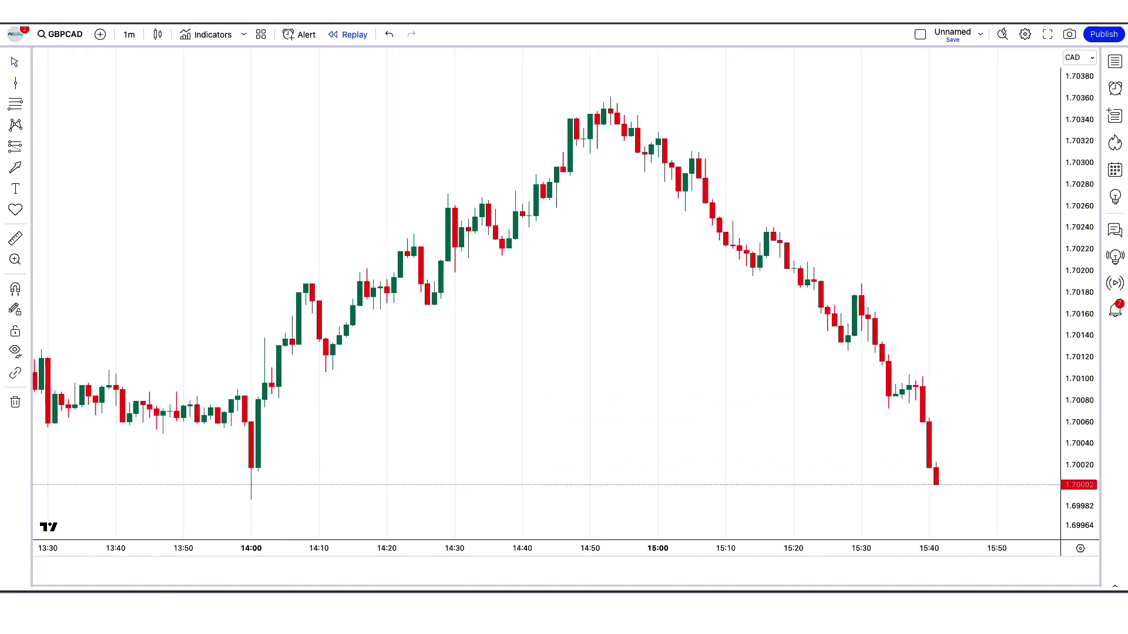
Add the Trading Technicals Strategy V1 script, which appears as a Reaping Logic Strategy pane.
left_click(207, 34)
type("Trading Technicals Strategy")
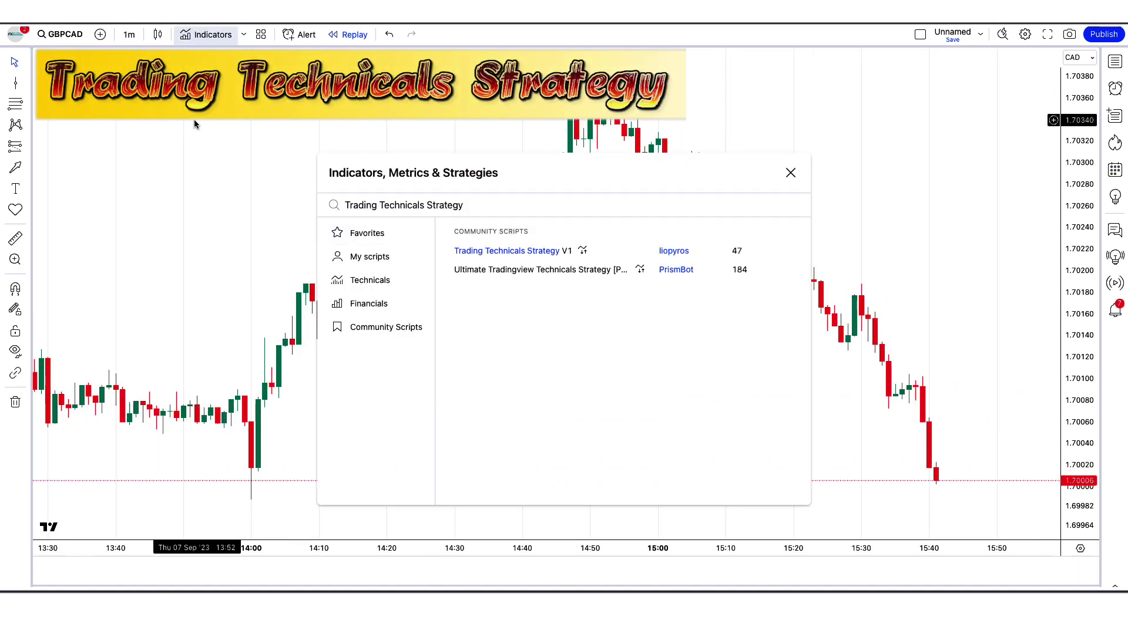
left_click(532, 251)
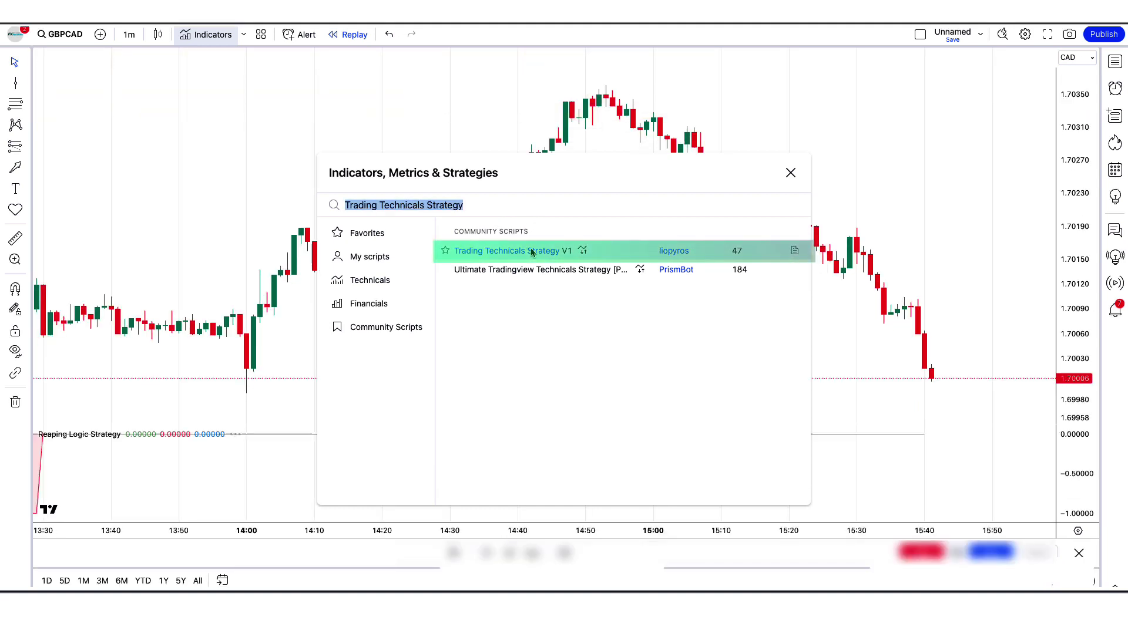
left_click(790, 173)
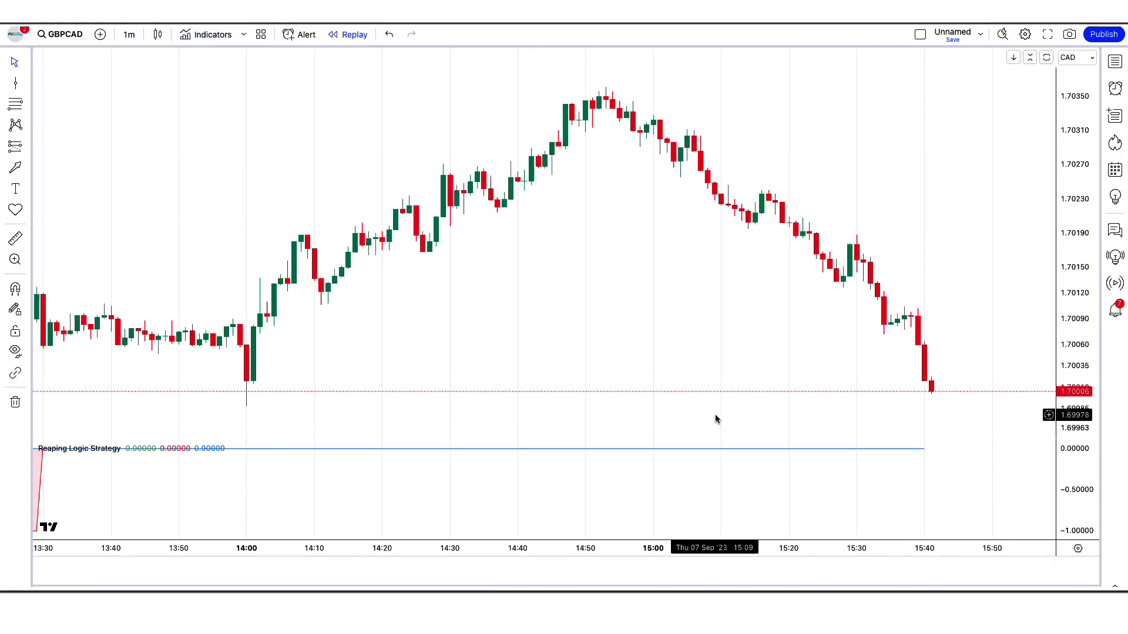
Add the Follow Trend - Wall Street Strategy indicator to the GBPCAD chart.
left_click(194, 34)
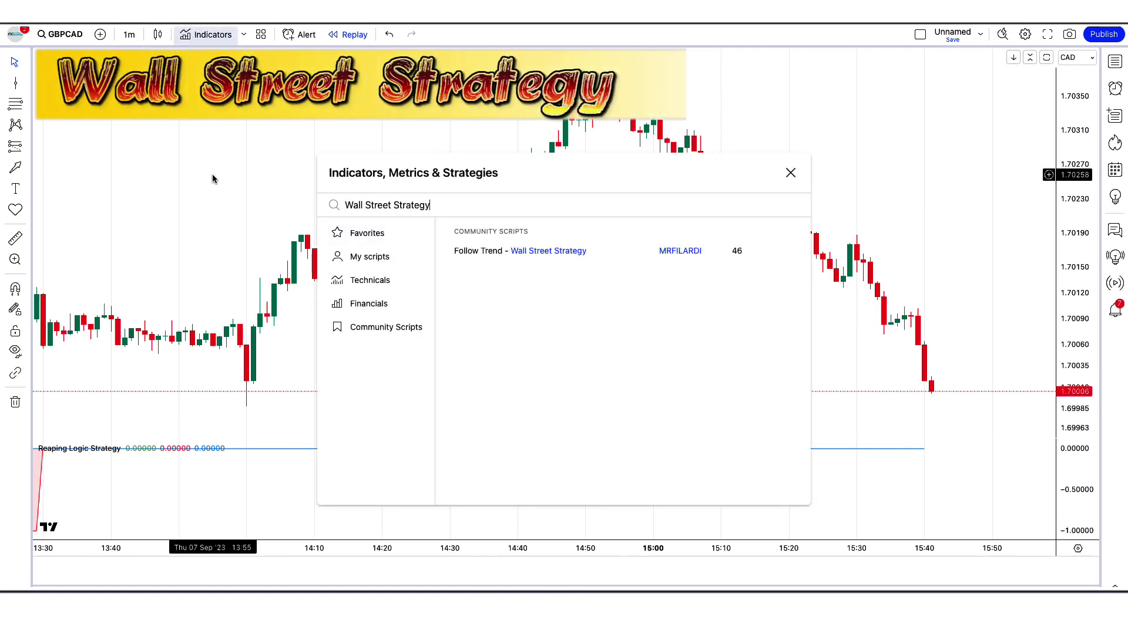
left_click(548, 253)
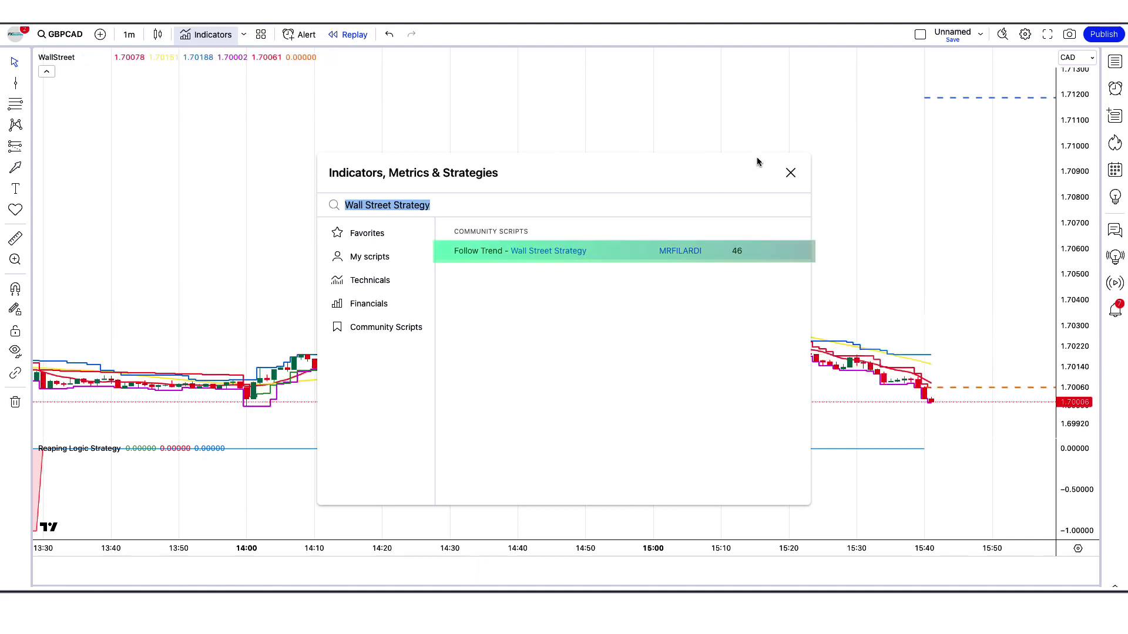
left_click(789, 173)
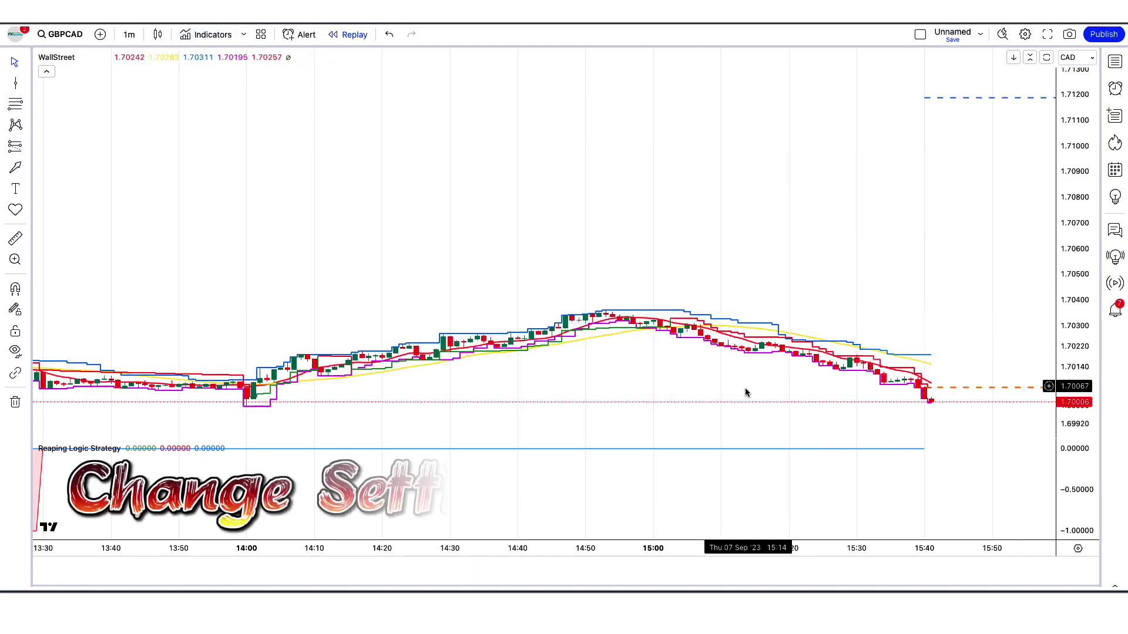
Hide the WallStreet EMA1–3, ATR Stoploss-Short, shapes, labels and lines, keeping High/Low lines.
double_click(745, 328)
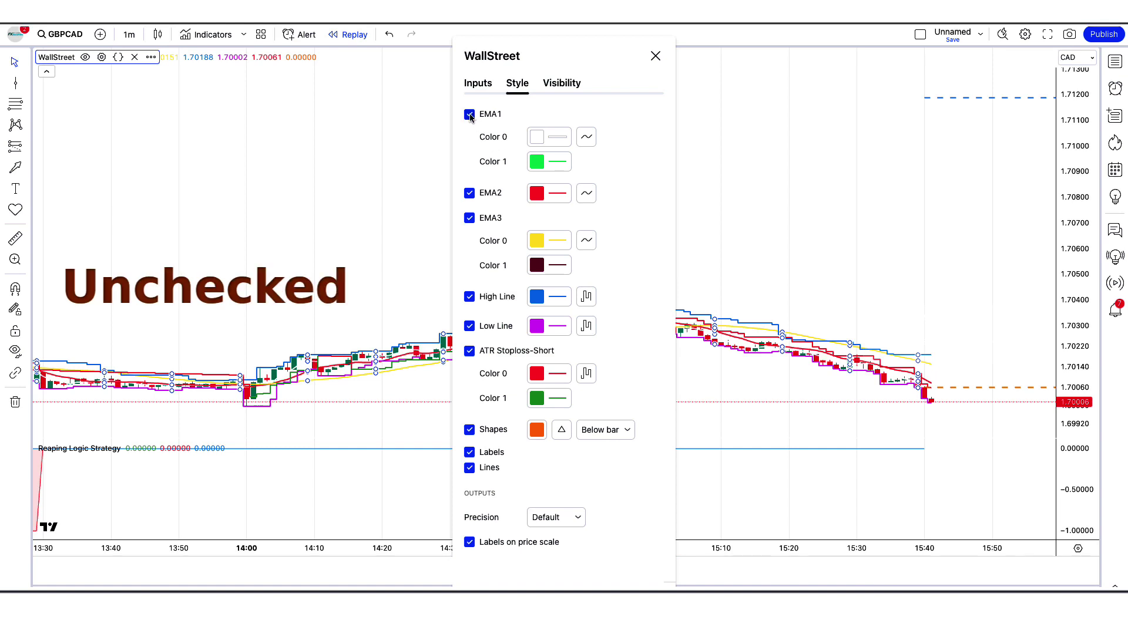
left_click(470, 193)
left_click(469, 218)
left_click(469, 351)
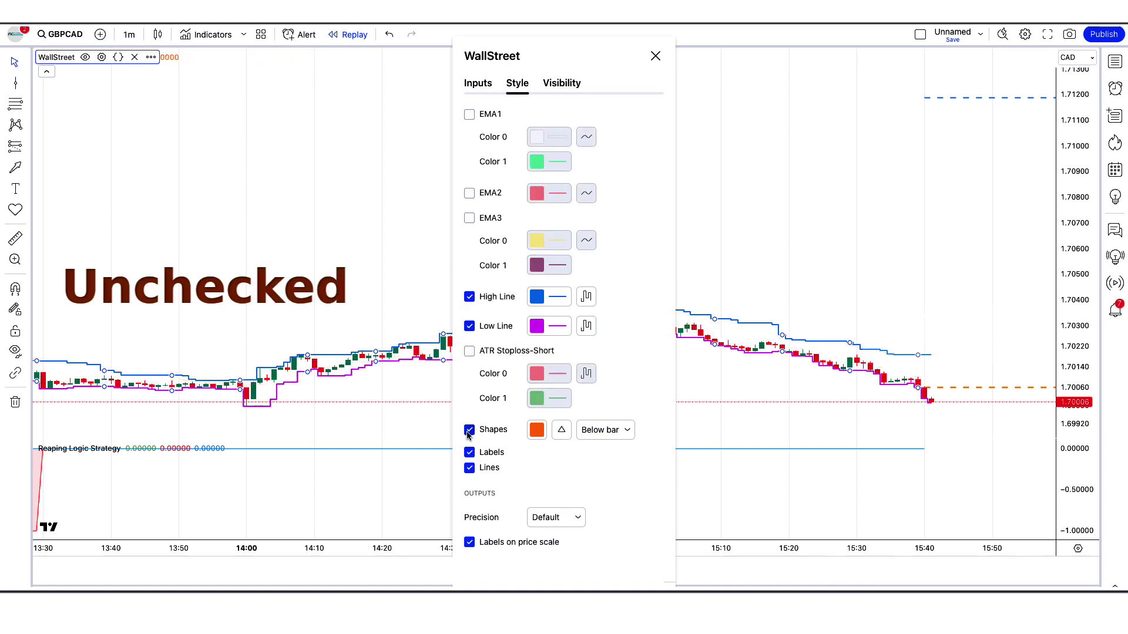
left_click(470, 430)
left_click(470, 453)
left_click(470, 468)
left_click(679, 330)
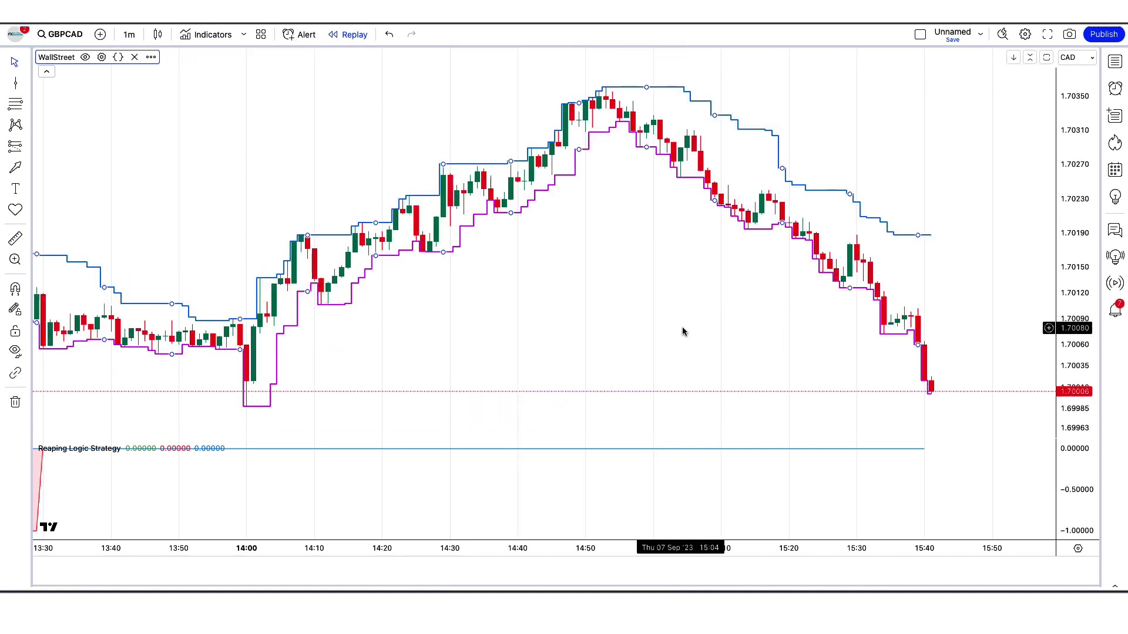
Add Follow The Trend - The Lazy Indicator to the chart.
left_click(215, 40)
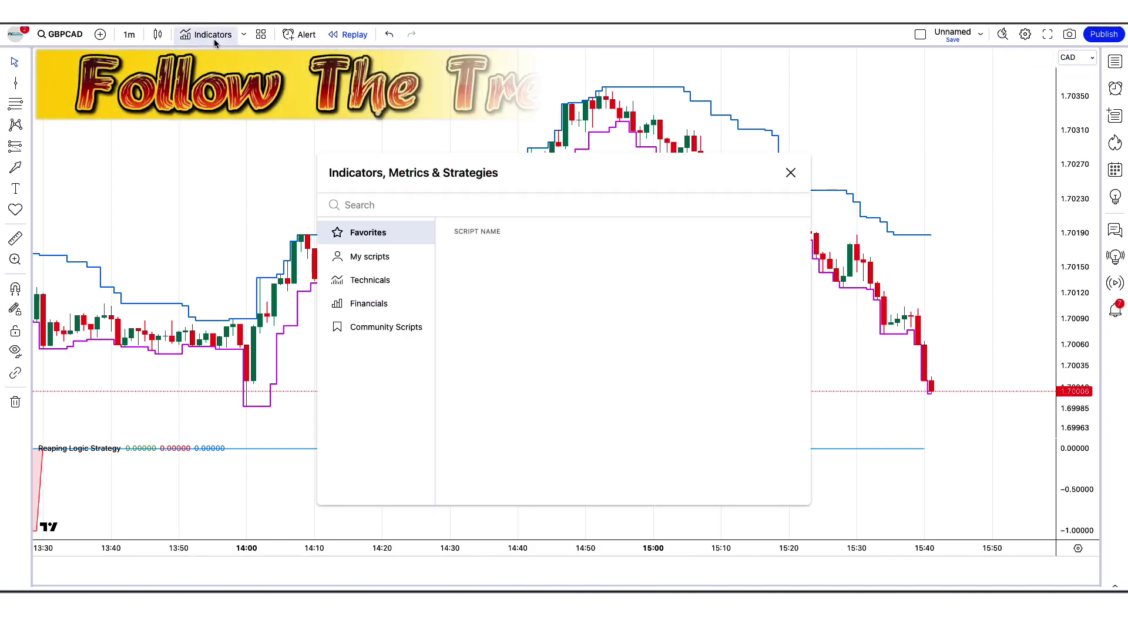
type("Follow The Trend")
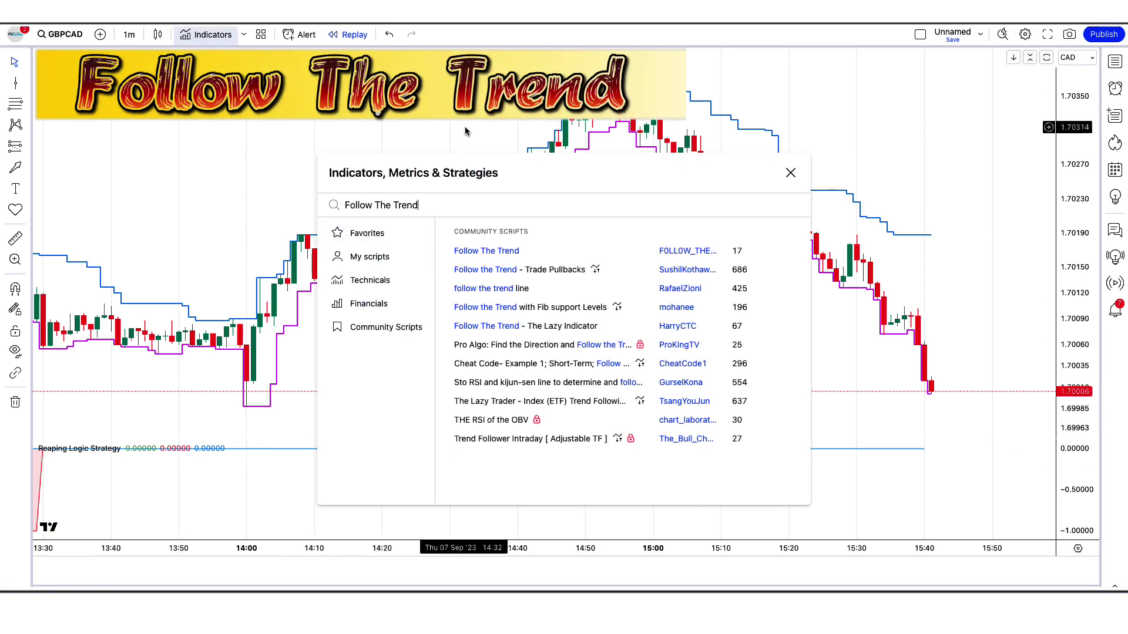
left_click(541, 330)
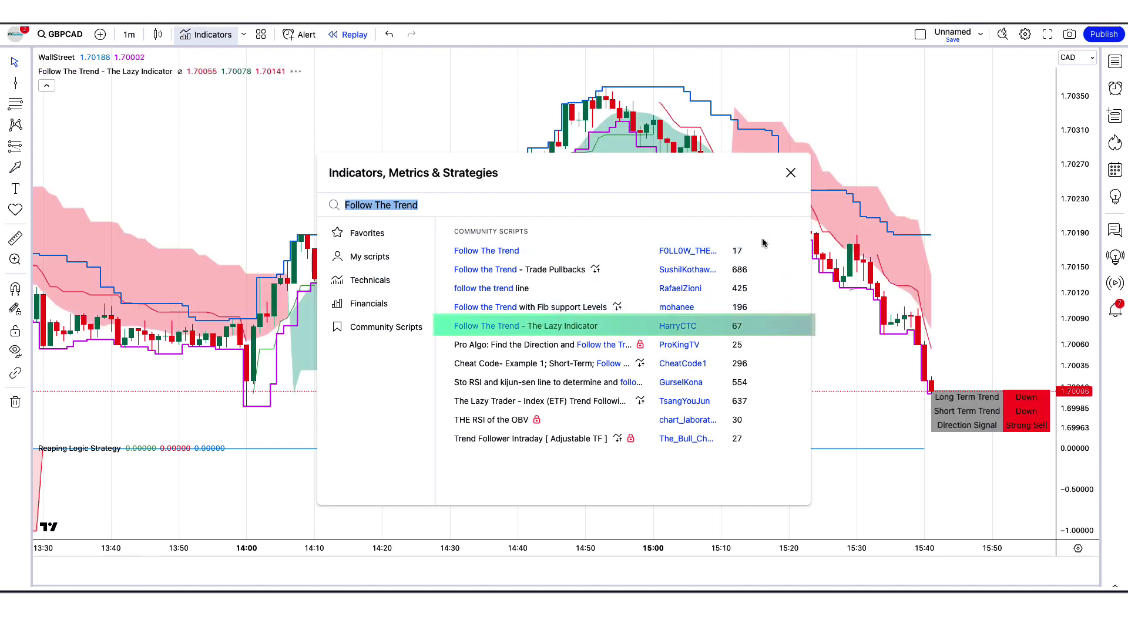
left_click(791, 173)
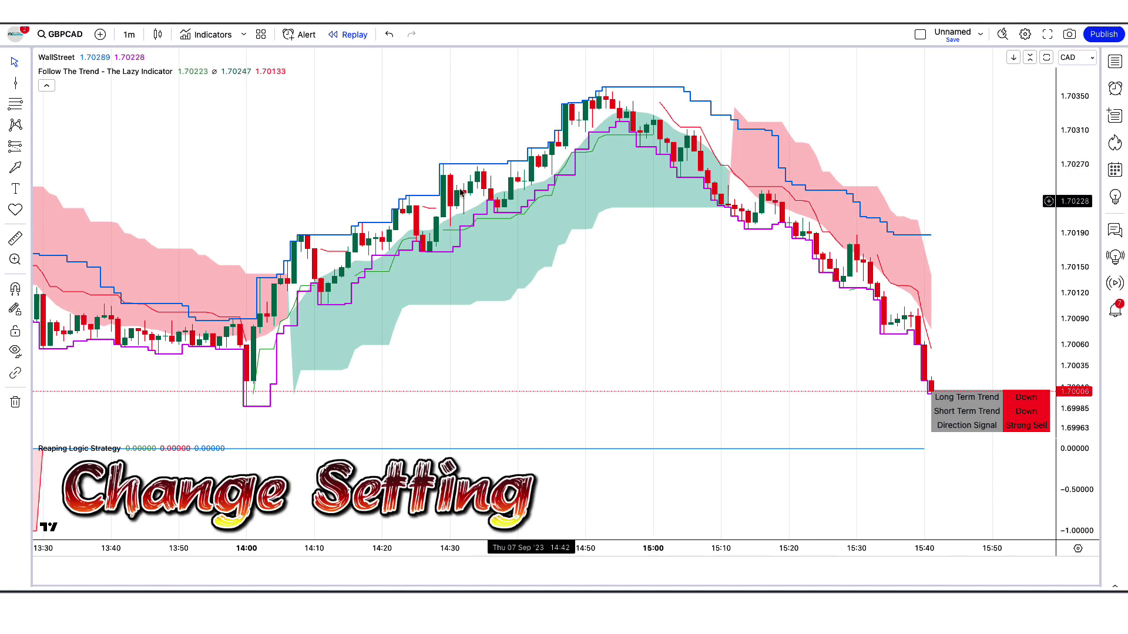
Turn off the Lazy Indicator's trend table in its style settings.
mouse_move(146, 75)
left_click(199, 71)
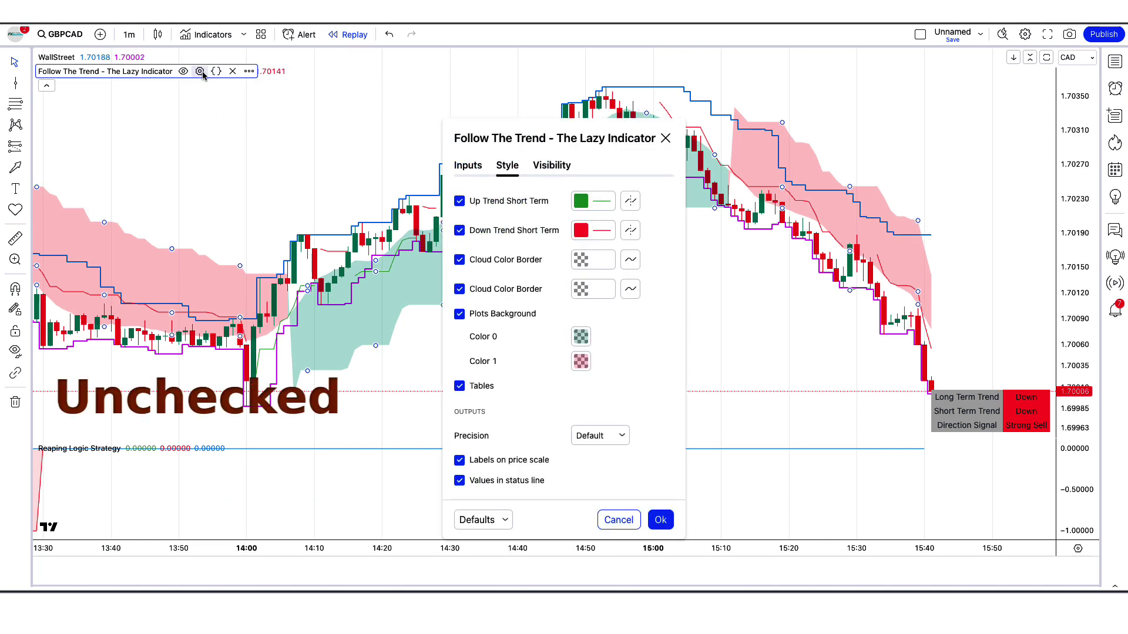
left_click(459, 386)
left_click(660, 520)
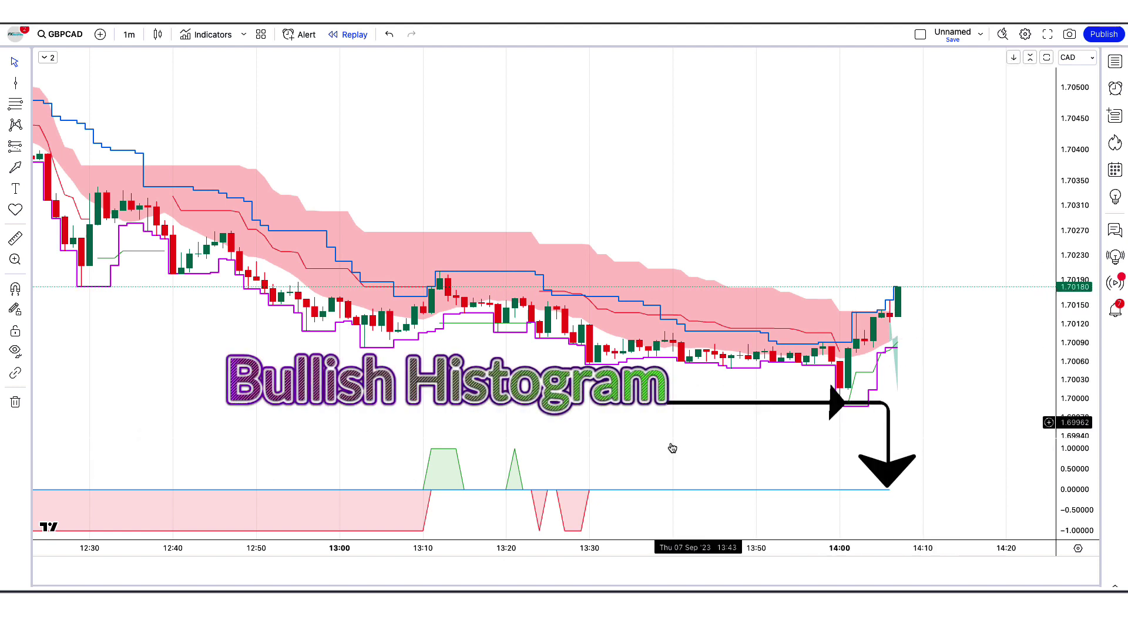
Place a long position on the 14:07 buy candle with stop and target at 1:2.
left_click(898, 288)
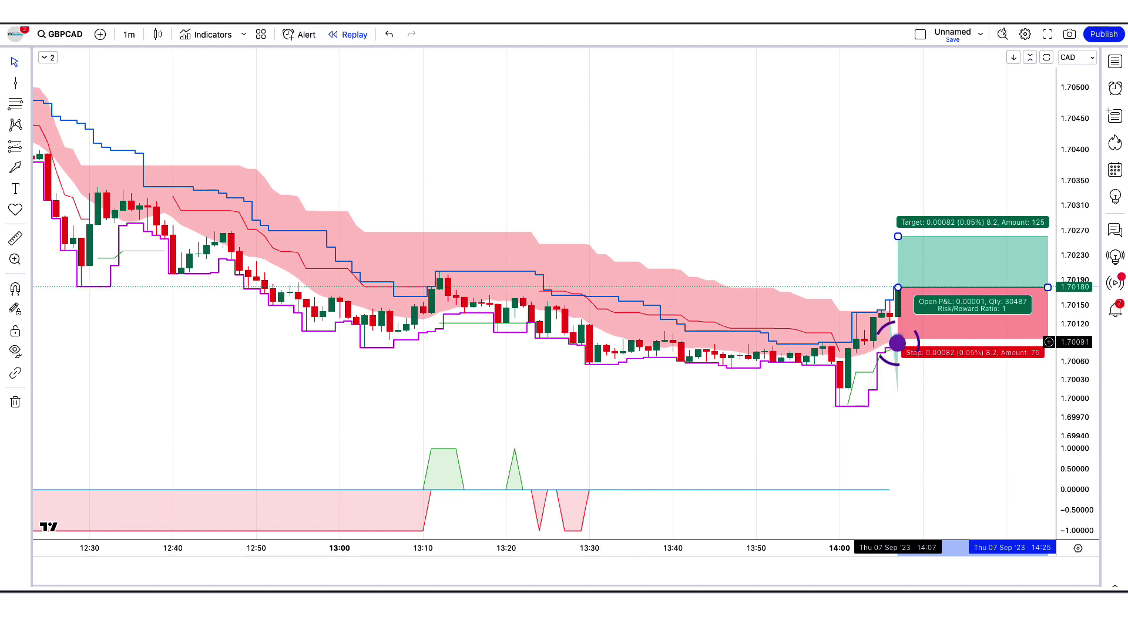
left_click_drag(908, 340, 922, 344)
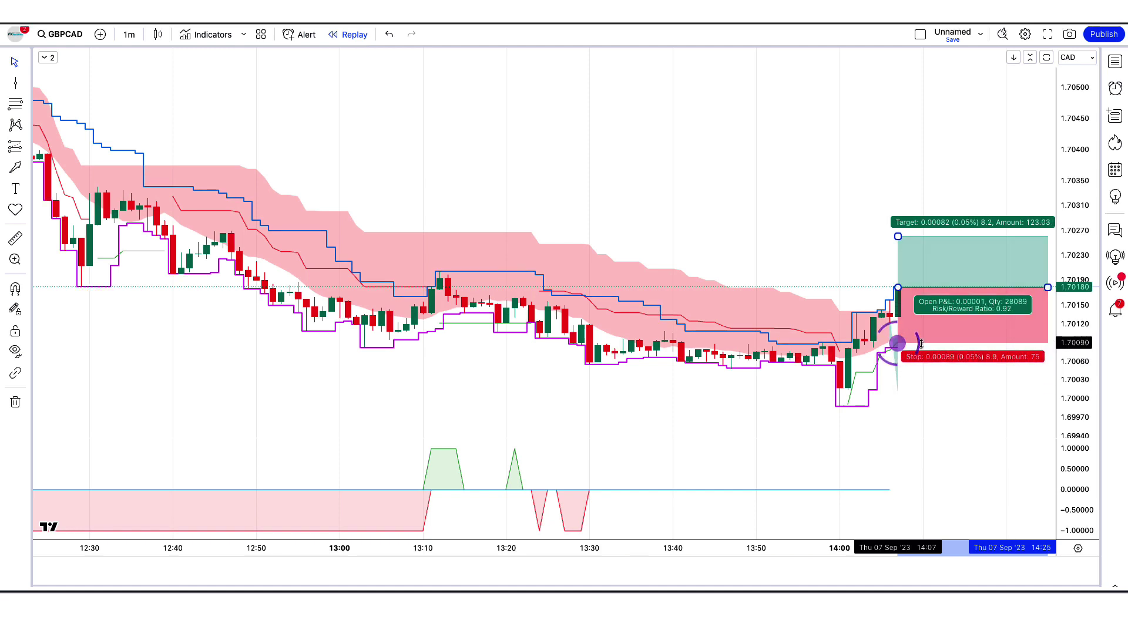
left_click_drag(898, 240, 897, 175)
left_click(675, 476)
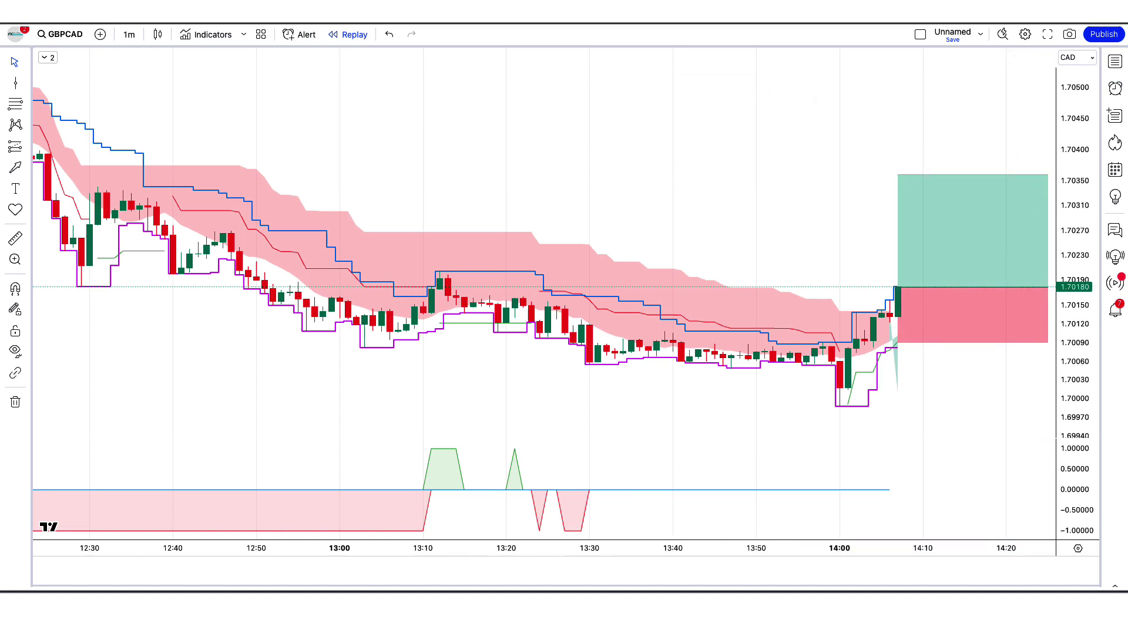
Resume replay and stretch the long position until its target is reached.
key("shift+Down")
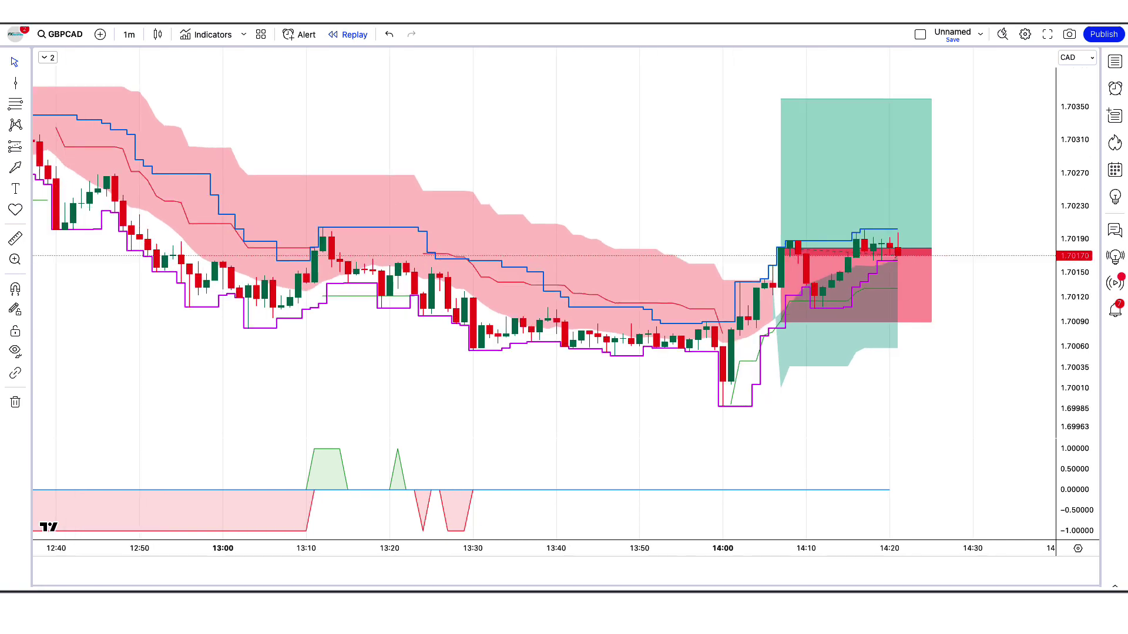
left_click_drag(901, 249, 1037, 411)
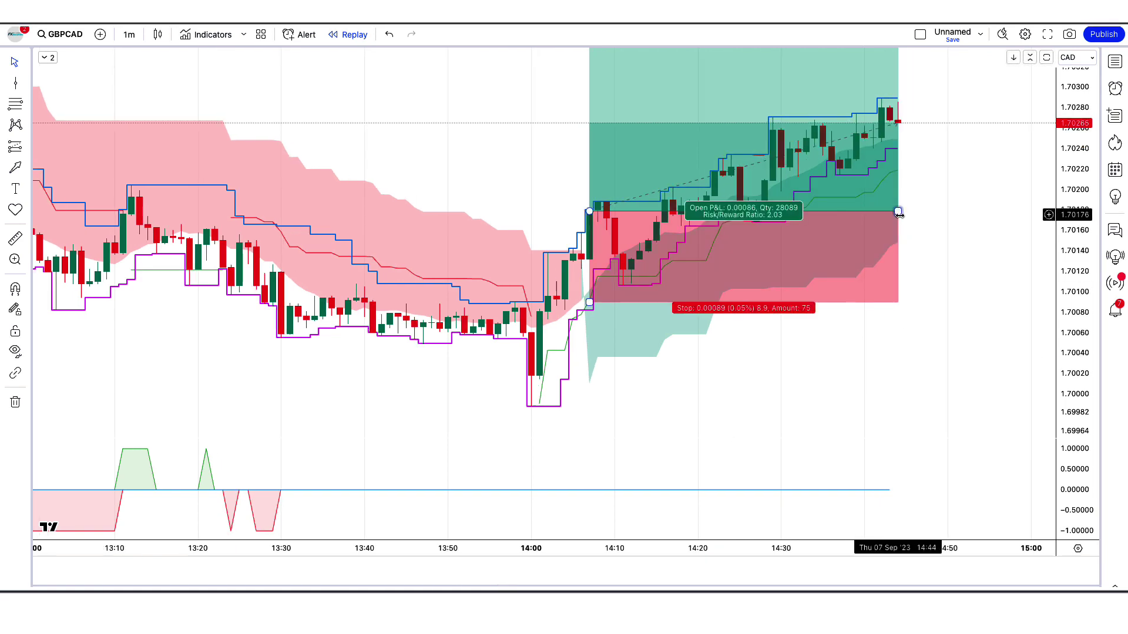
left_click_drag(898, 258, 1055, 258)
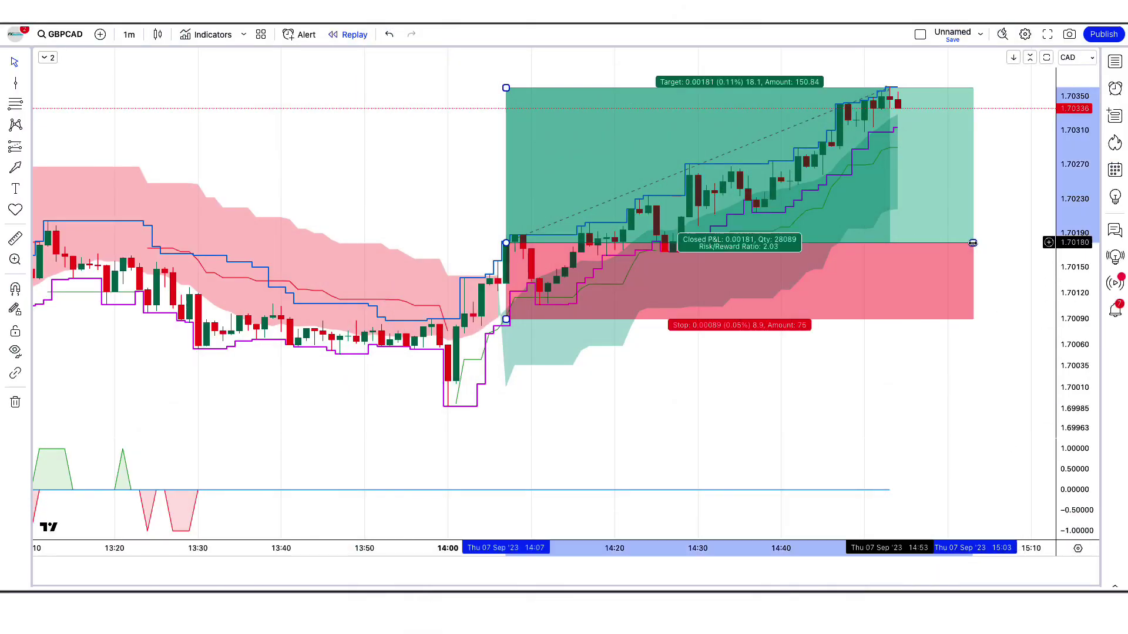
left_click_drag(973, 293, 897, 293)
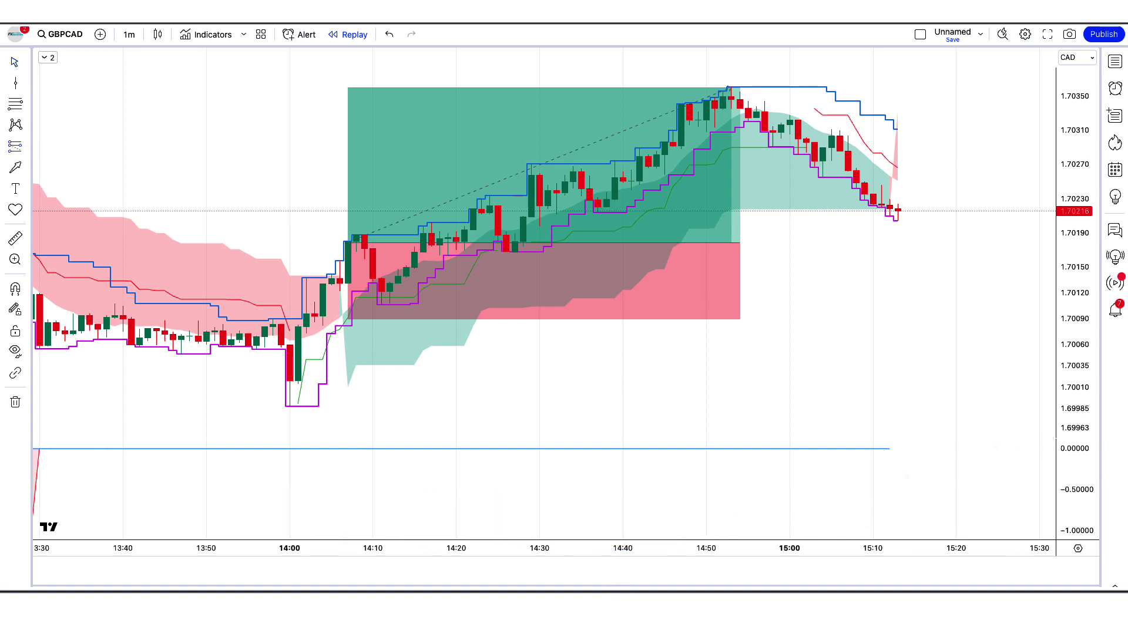
Place a short position on the 15:13 sell candle with stop and target near 1:2.
left_click(899, 213)
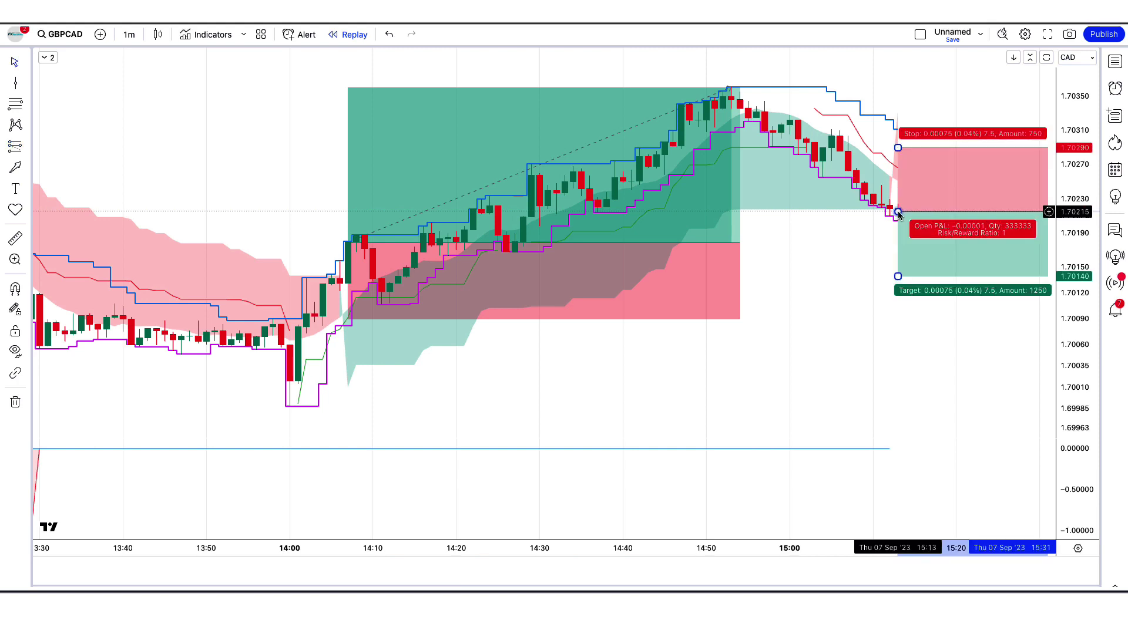
left_click_drag(899, 146, 923, 169)
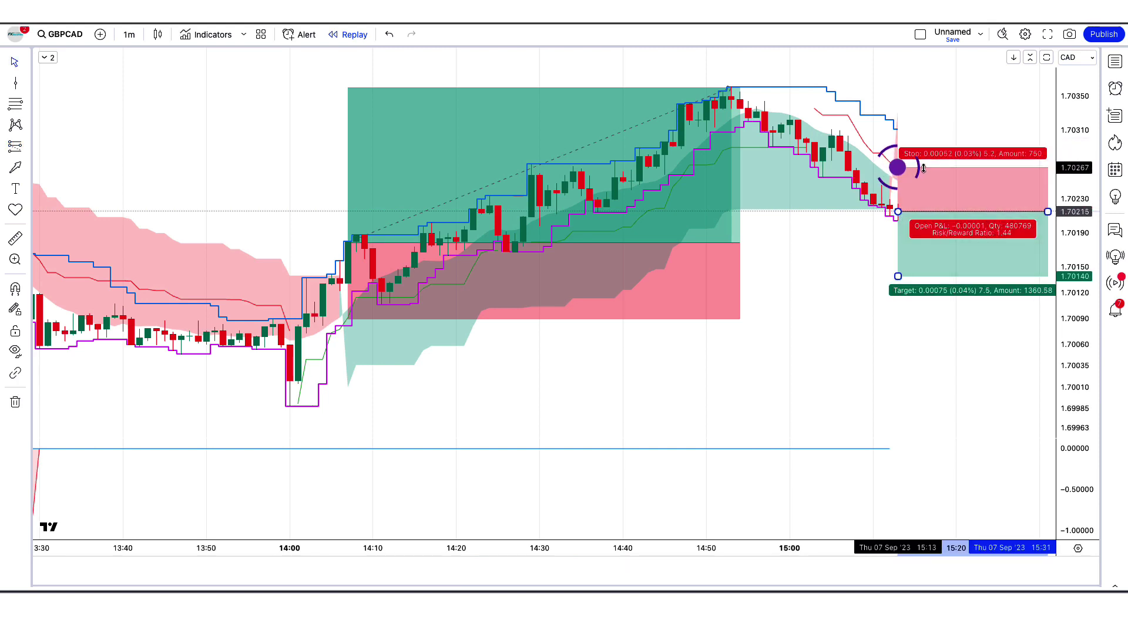
left_click_drag(898, 275, 899, 304)
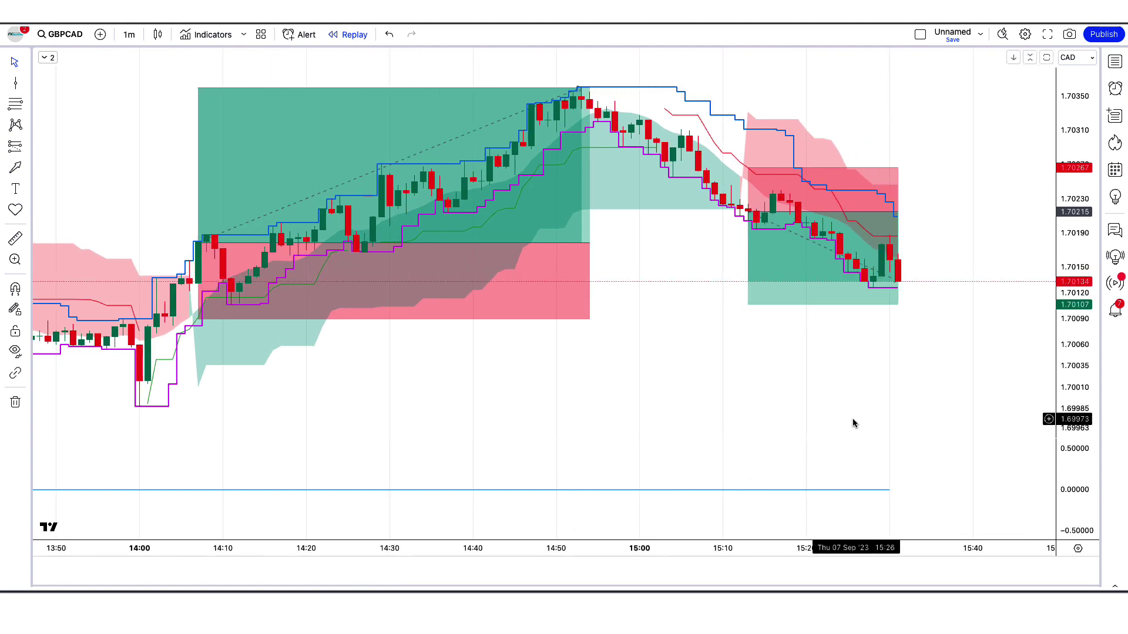
Extend the short position box over the following candles to the latest one.
left_click_drag(898, 211, 1116, 229)
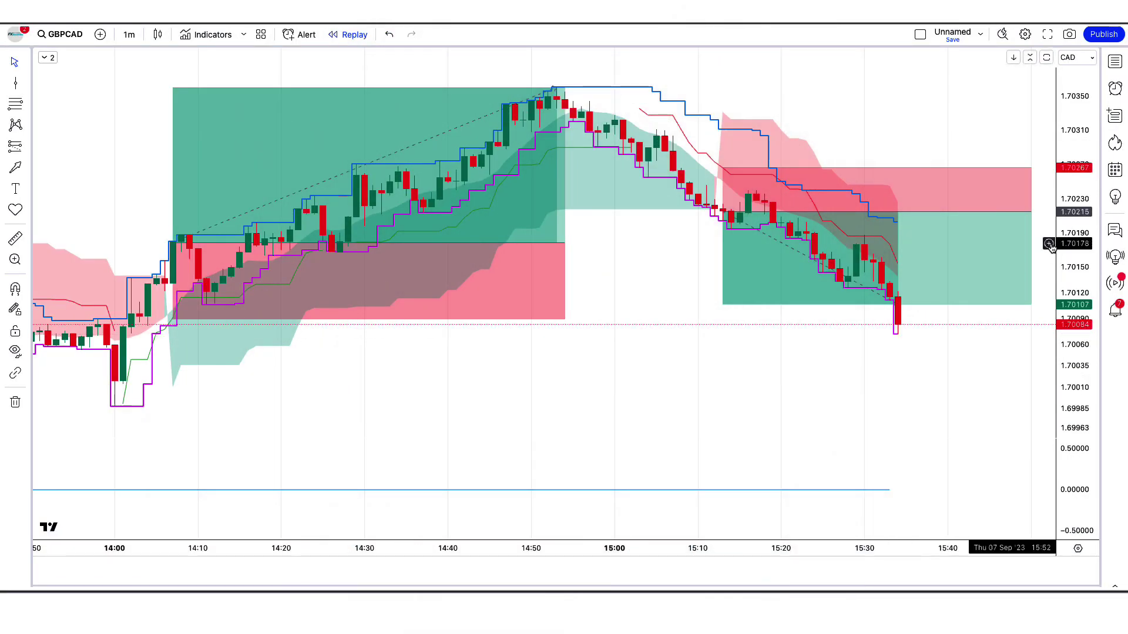
left_click_drag(1032, 211, 924, 246)
left_click(709, 427)
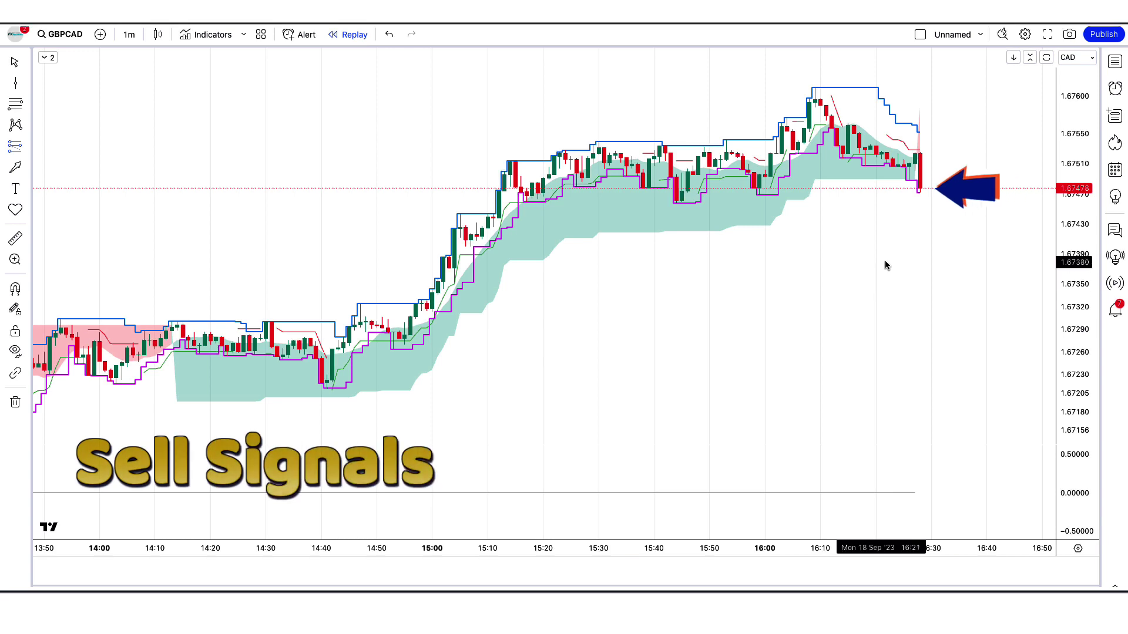
Mark the 16:28 sell with a ~1:2 short position, target near 1.67365, trimmed at its exit.
left_click(920, 191)
left_click_drag(920, 130, 947, 151)
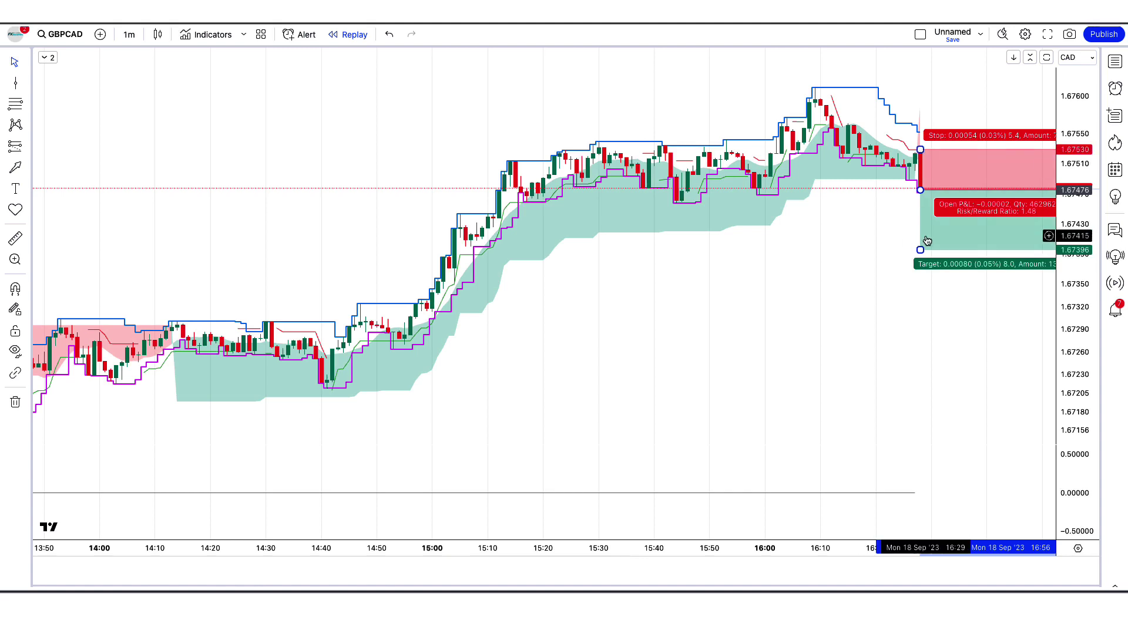
left_click_drag(920, 250, 920, 273)
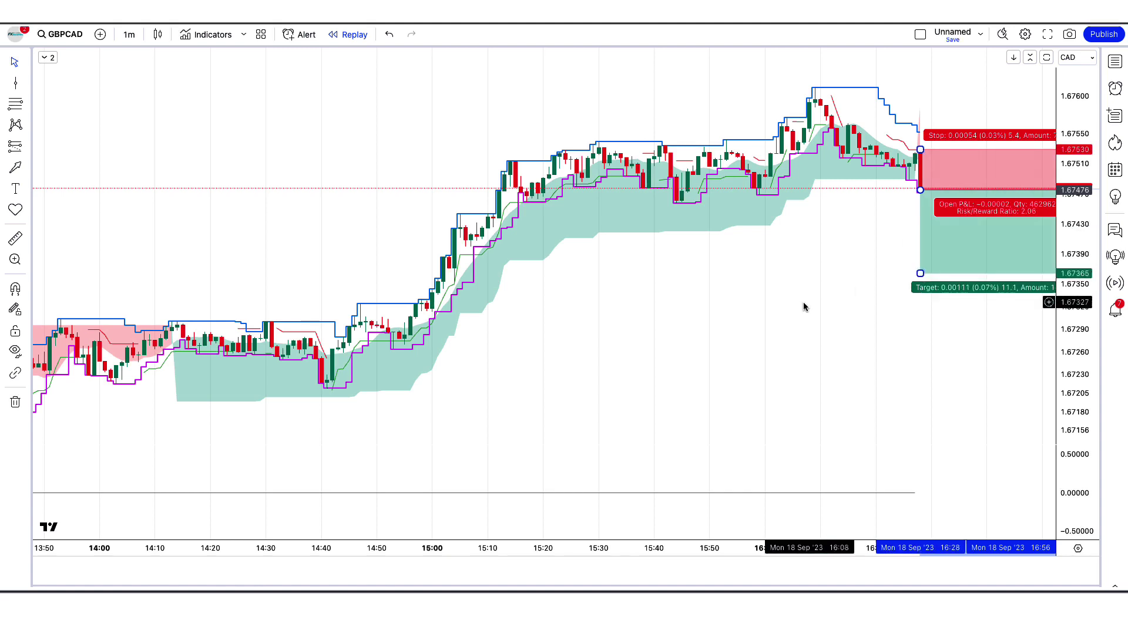
left_click(833, 370)
left_click_drag(834, 370, 823, 431)
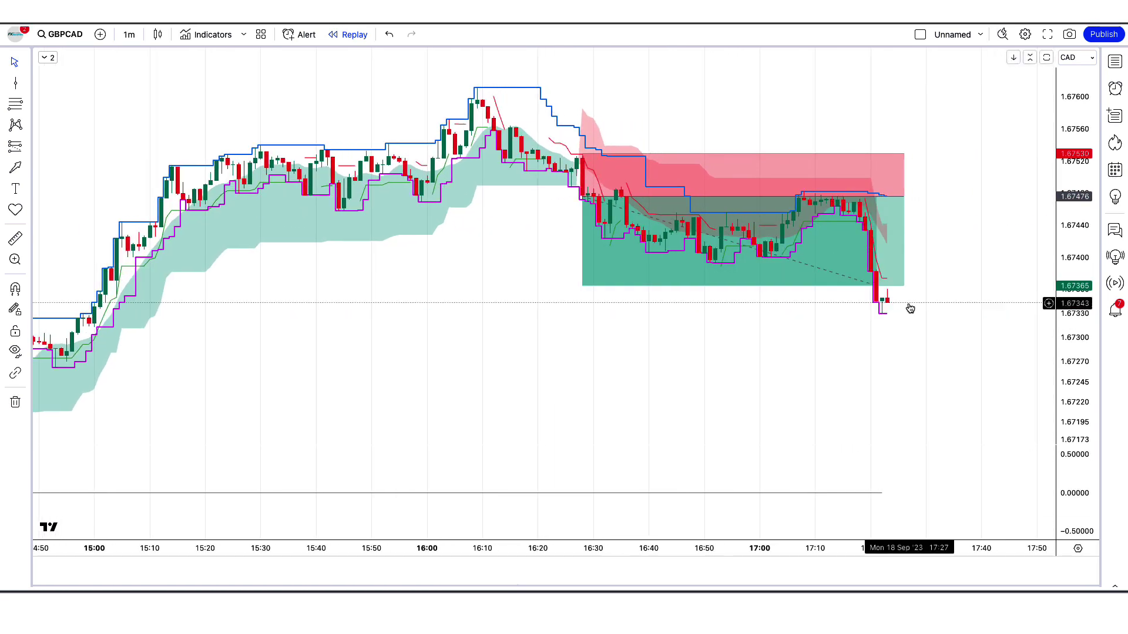
left_click_drag(904, 196, 883, 196)
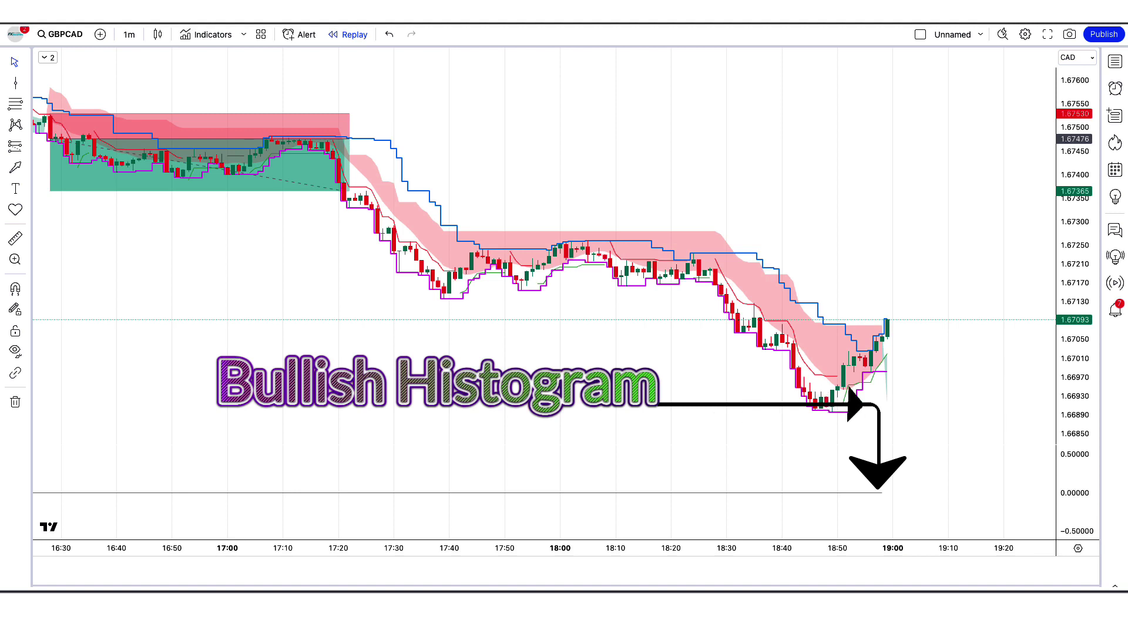
Place a long at 1.67093 with stop 1.67019 and a higher target, trimmed at its exit.
left_click(887, 322)
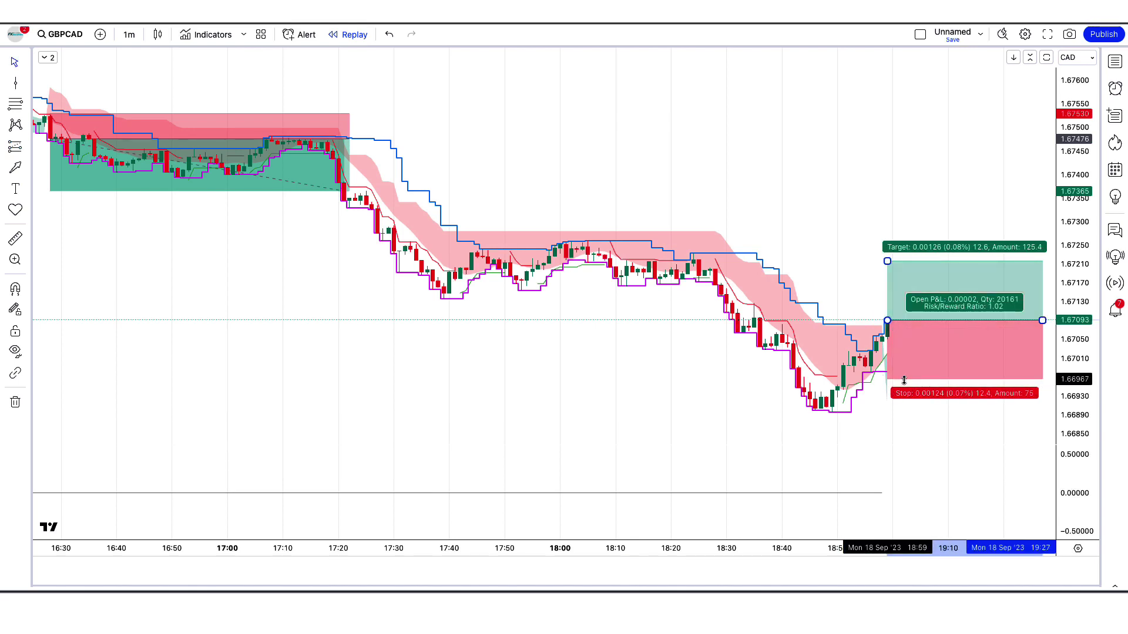
left_click_drag(889, 380, 907, 356)
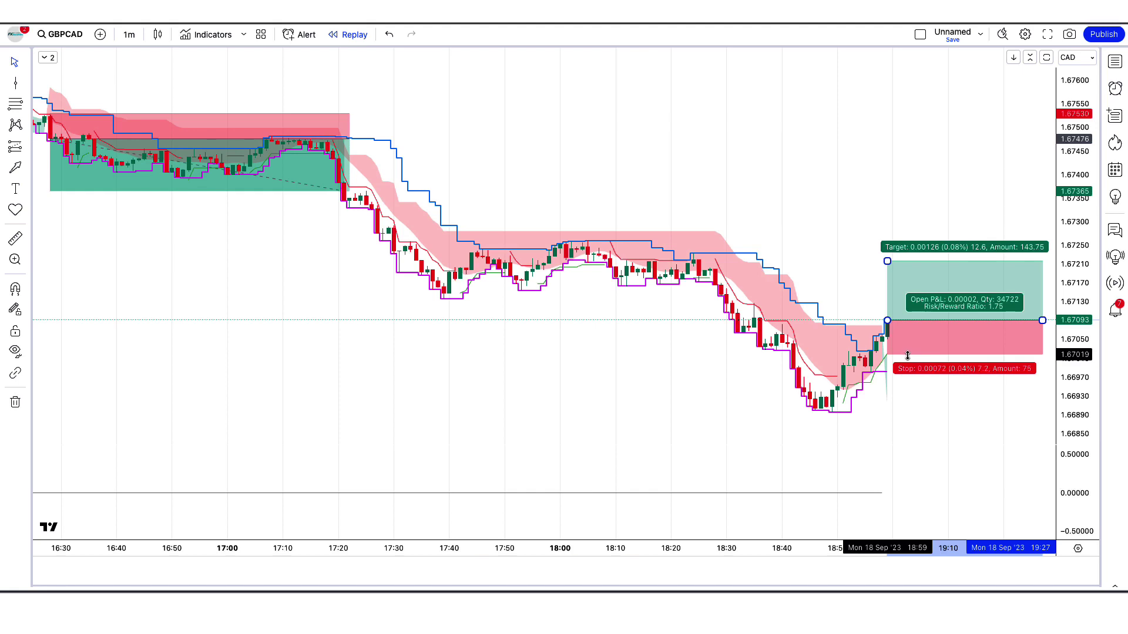
left_click_drag(888, 260, 888, 252)
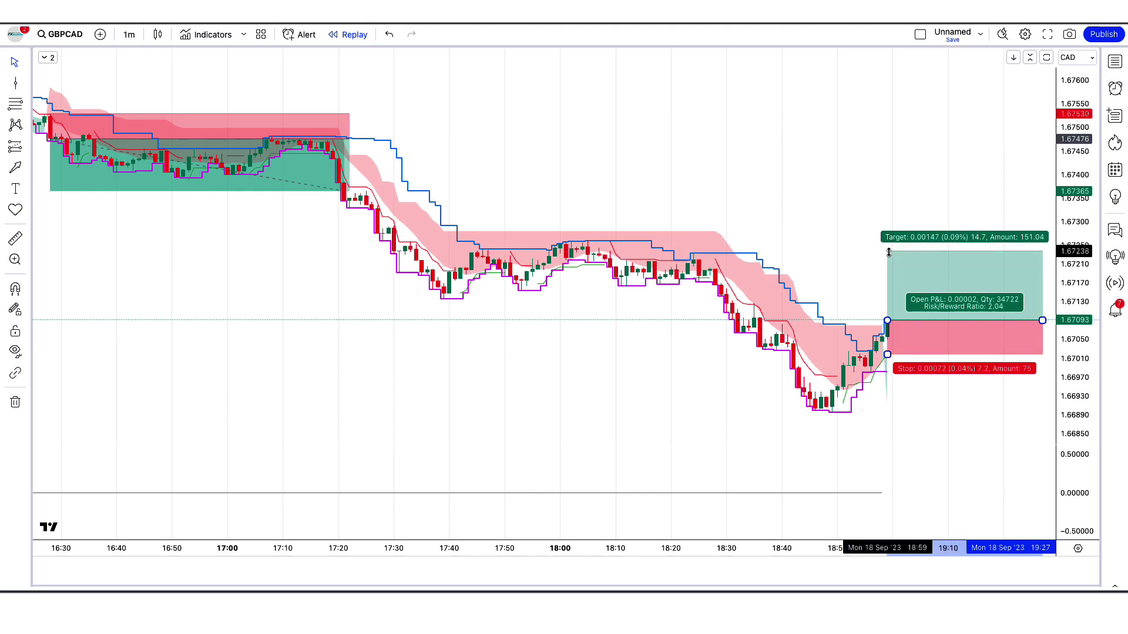
left_click(798, 232)
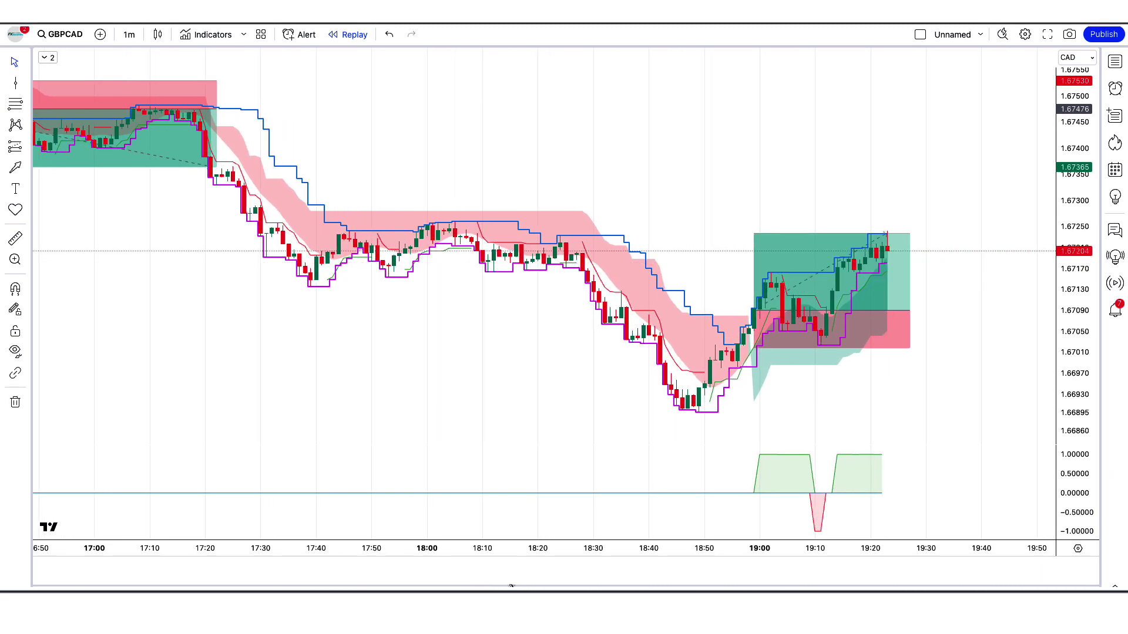
left_click_drag(904, 308, 888, 309)
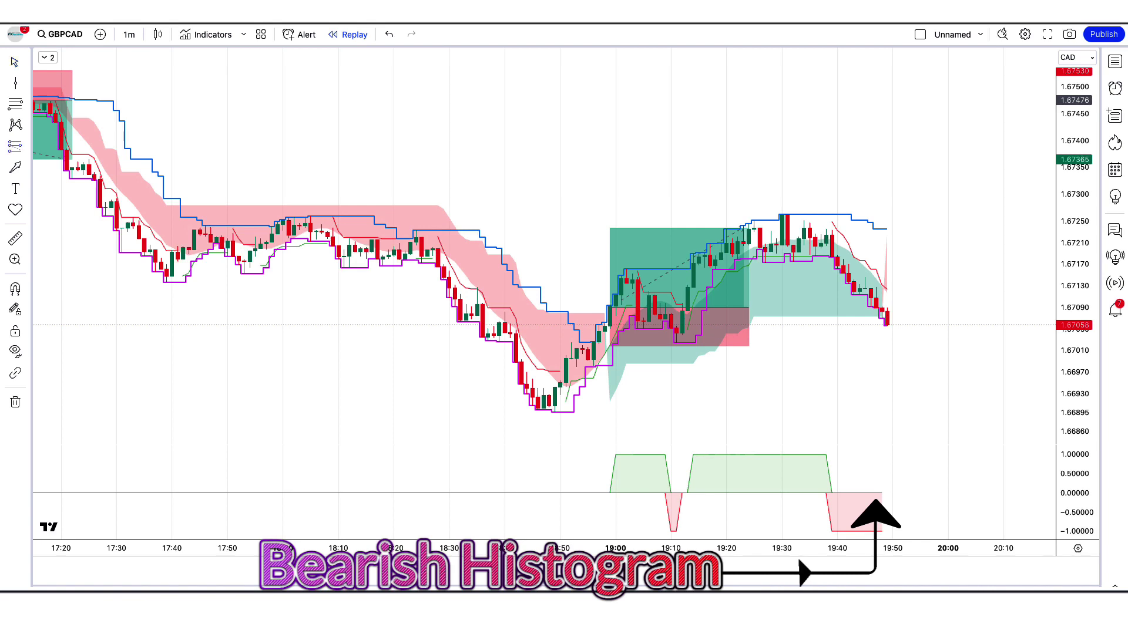
Place a short at 1.67058, stop 1.67126, target 1.66918, and trim it at its exit.
left_click(888, 328)
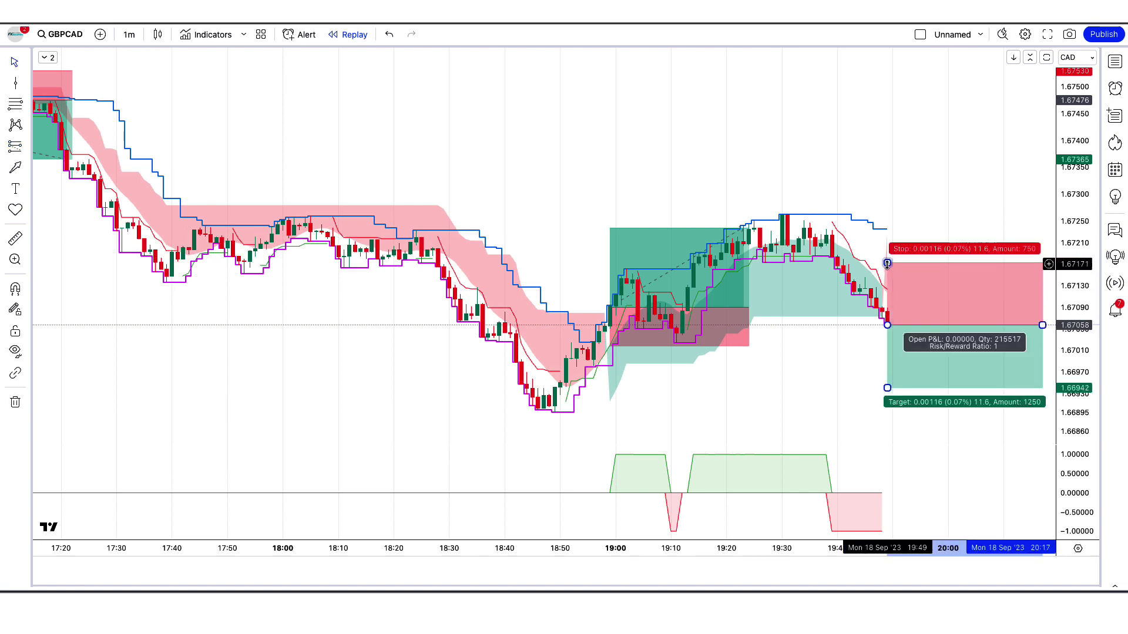
left_click_drag(887, 263, 917, 290)
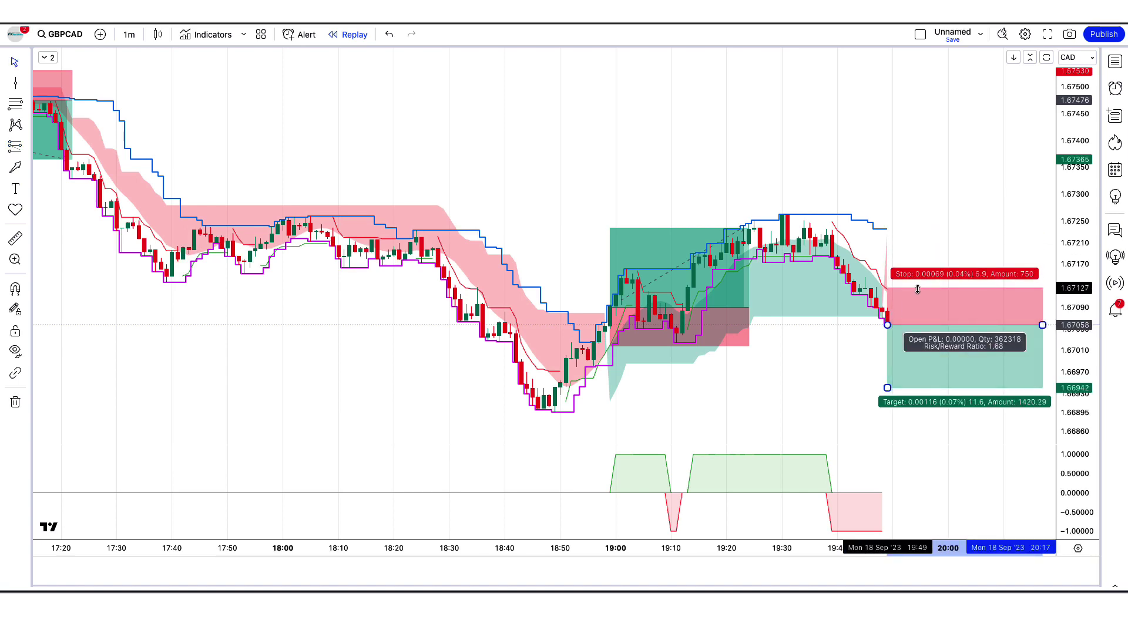
left_click_drag(887, 388, 891, 402)
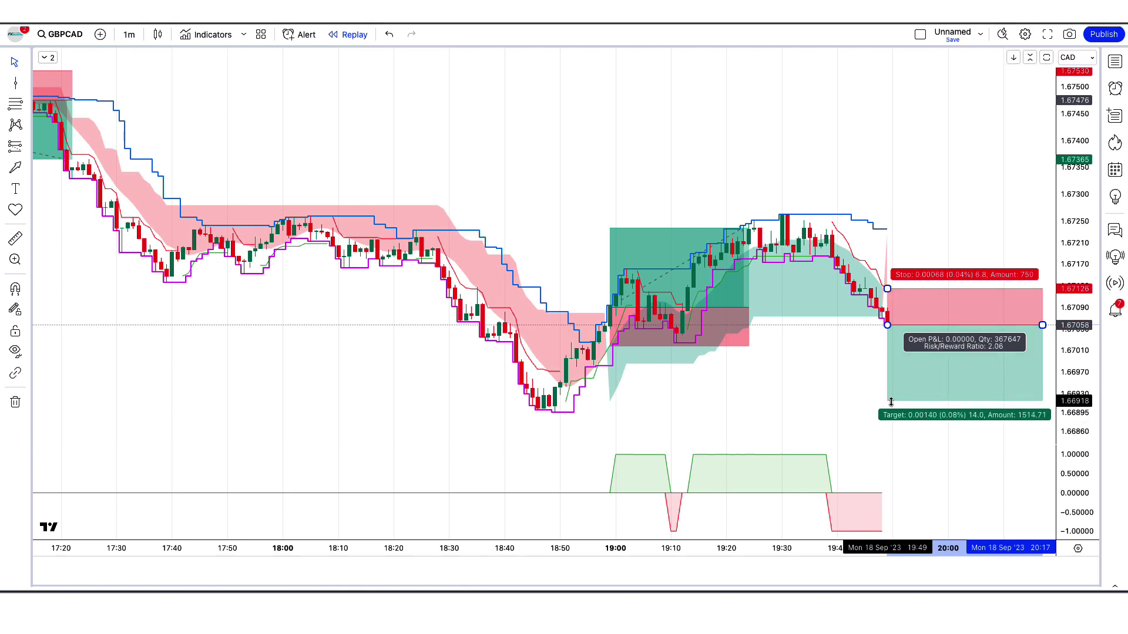
left_click(763, 550)
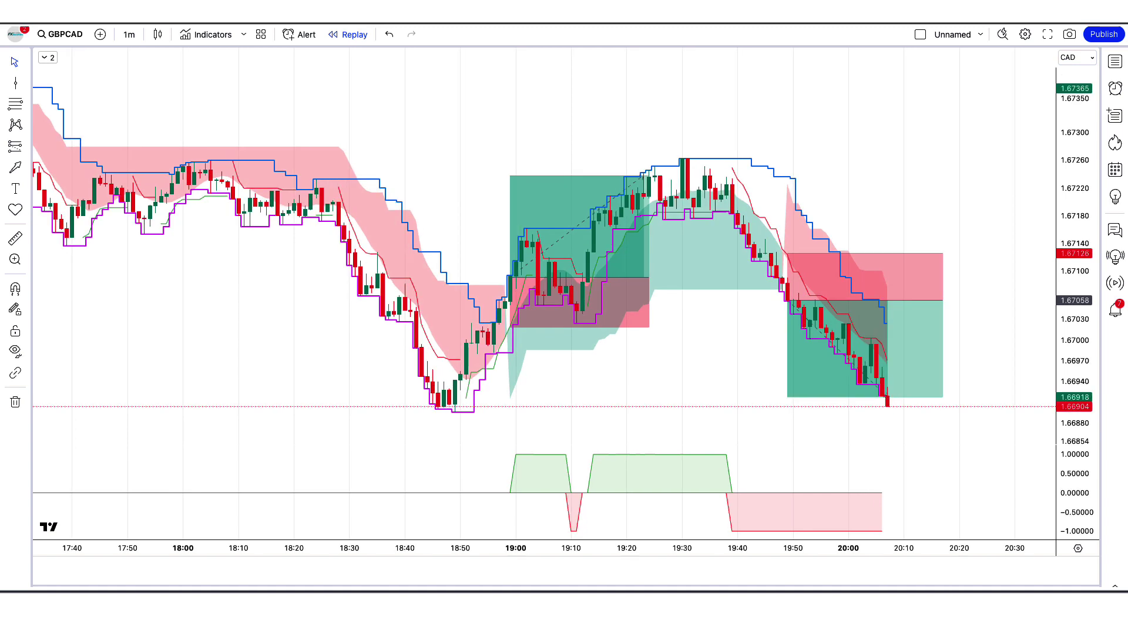
left_click_drag(943, 301, 892, 300)
left_click(961, 319)
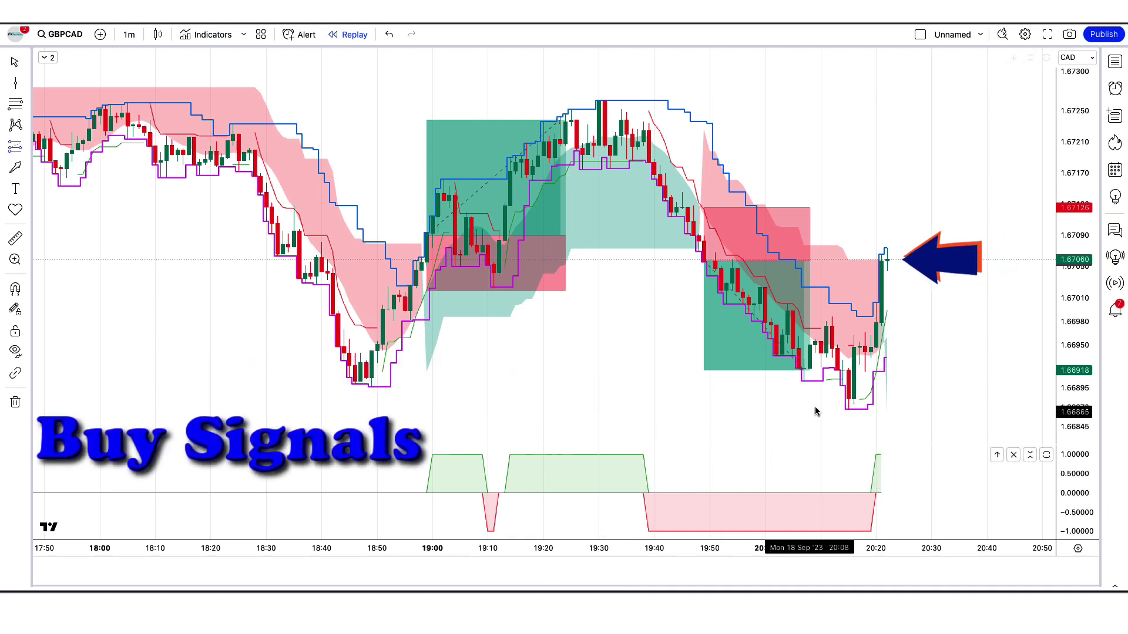
Place a long at 1.67060 with stop 1.66993 and a higher target, trimmed at its exit.
left_click(887, 259)
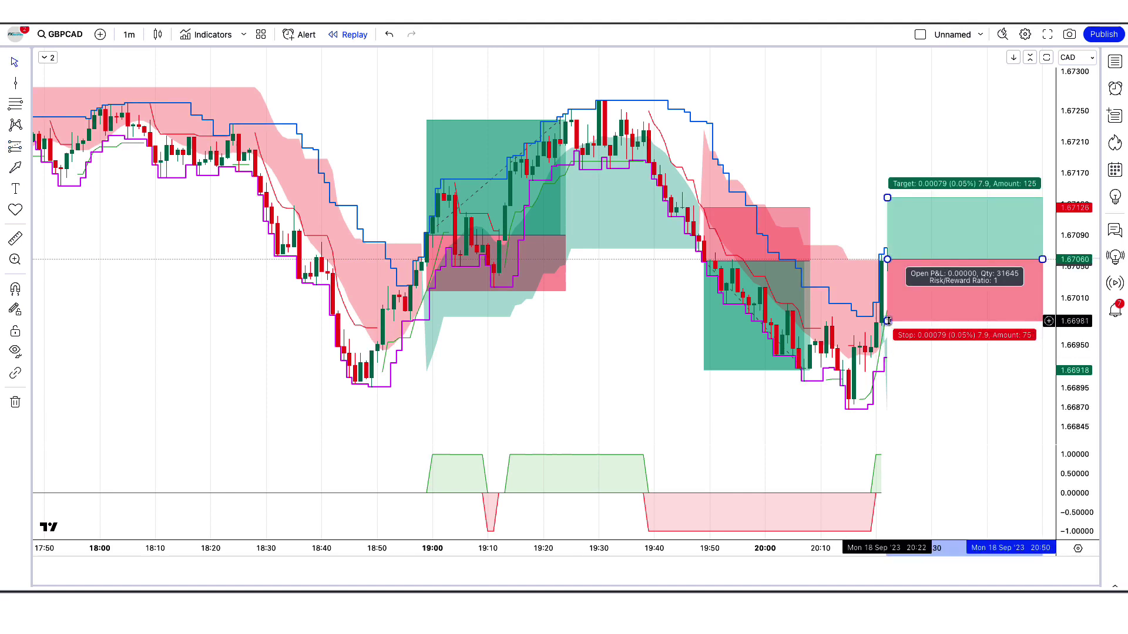
left_click_drag(887, 321, 887, 312)
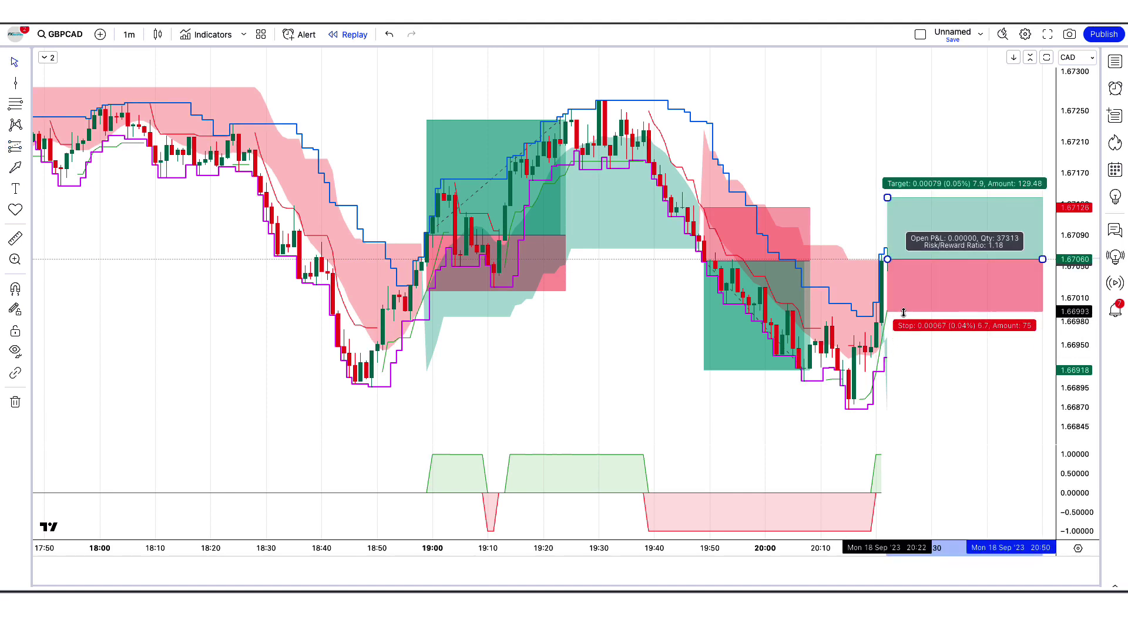
left_click_drag(887, 198, 896, 148)
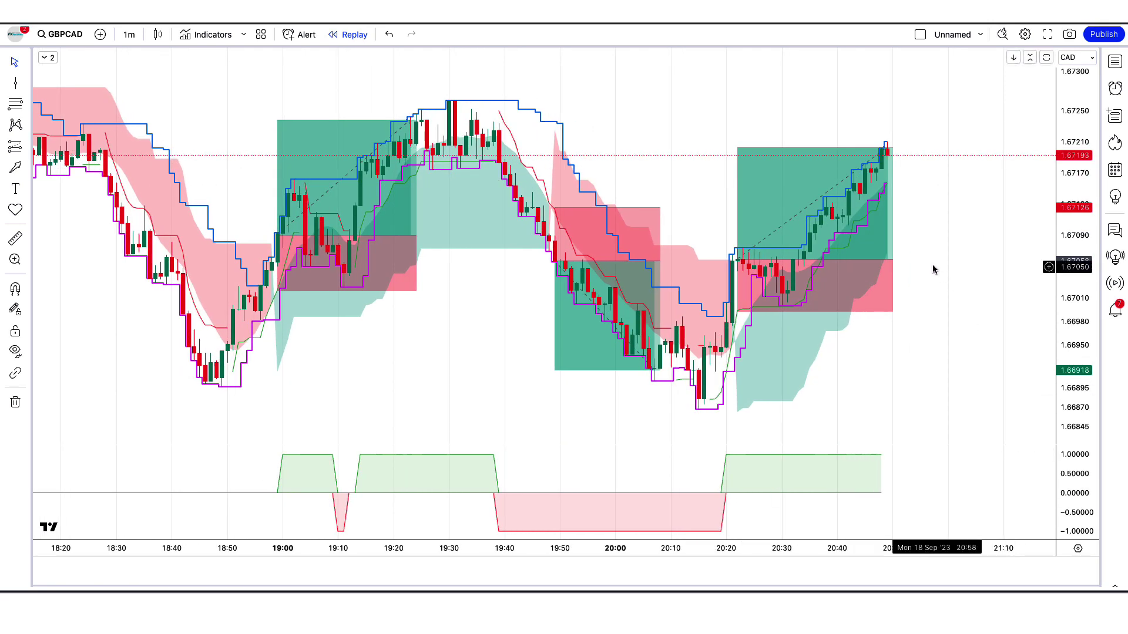
left_click(892, 261)
left_click_drag(892, 261, 887, 261)
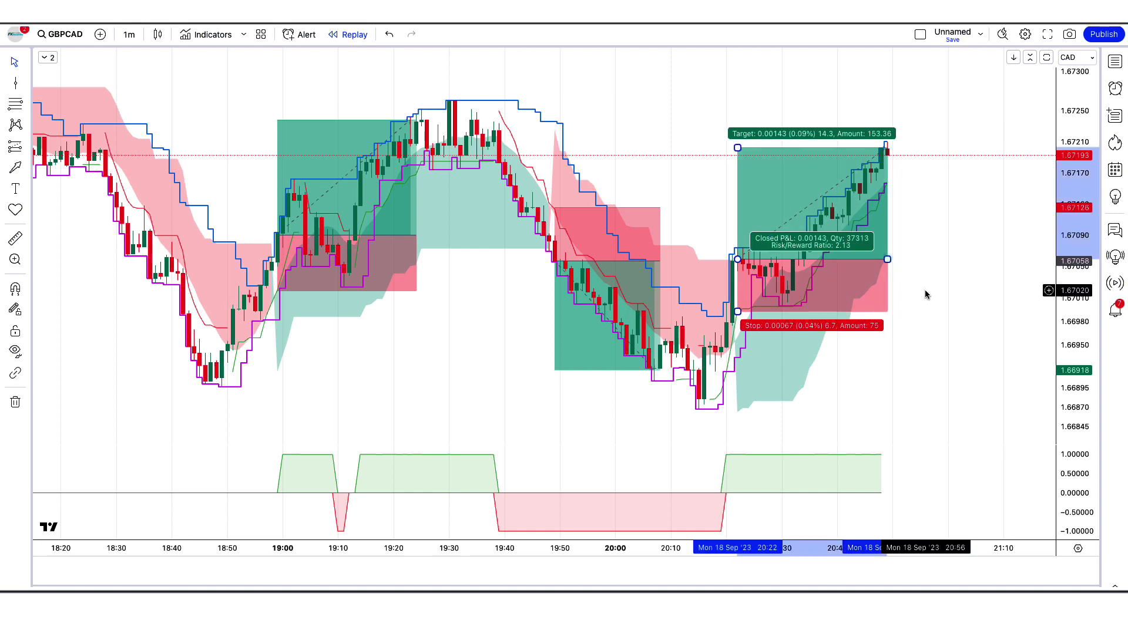
left_click(916, 334)
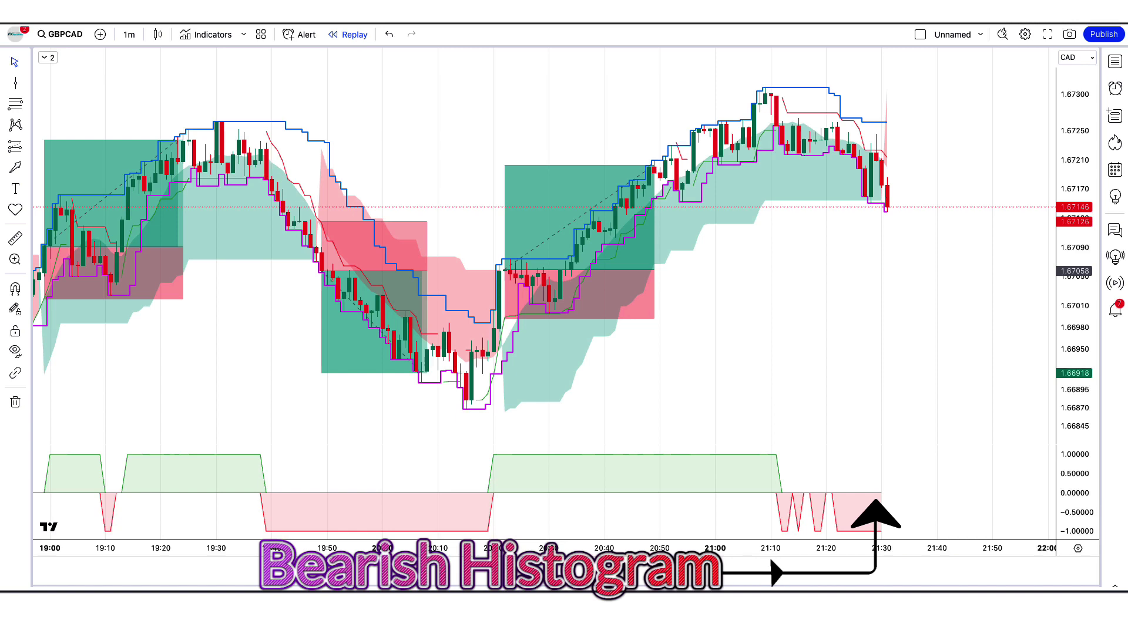
Place a short at 1.67146, stop 1.67215, target 1.67010, and trim it at its exit.
left_click(887, 208)
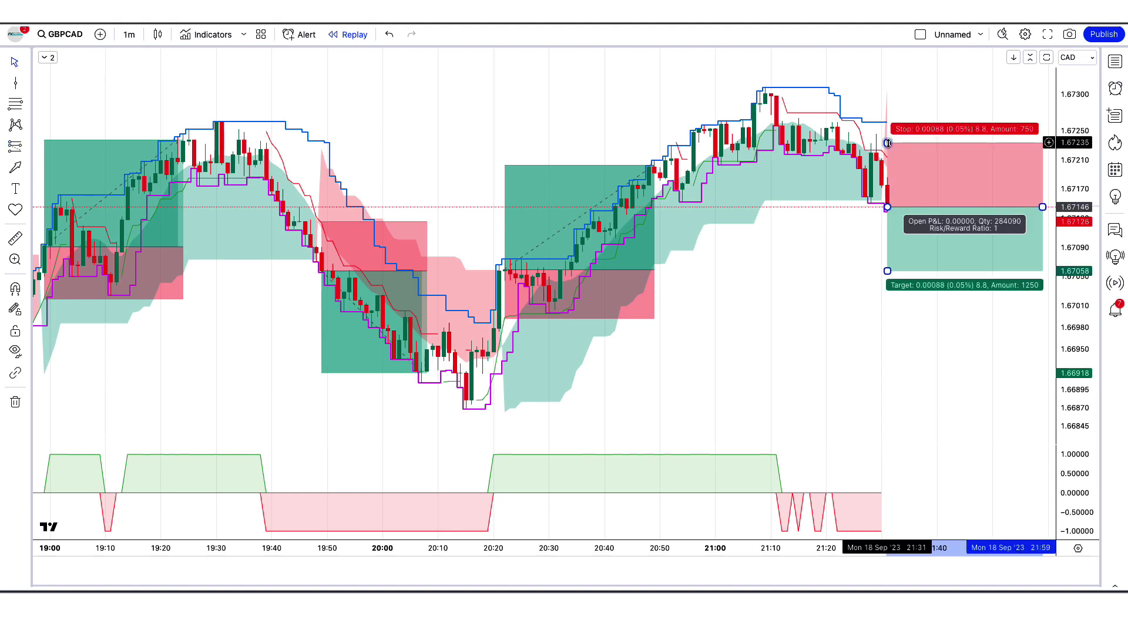
left_click_drag(887, 143, 905, 157)
left_click_drag(888, 271, 887, 306)
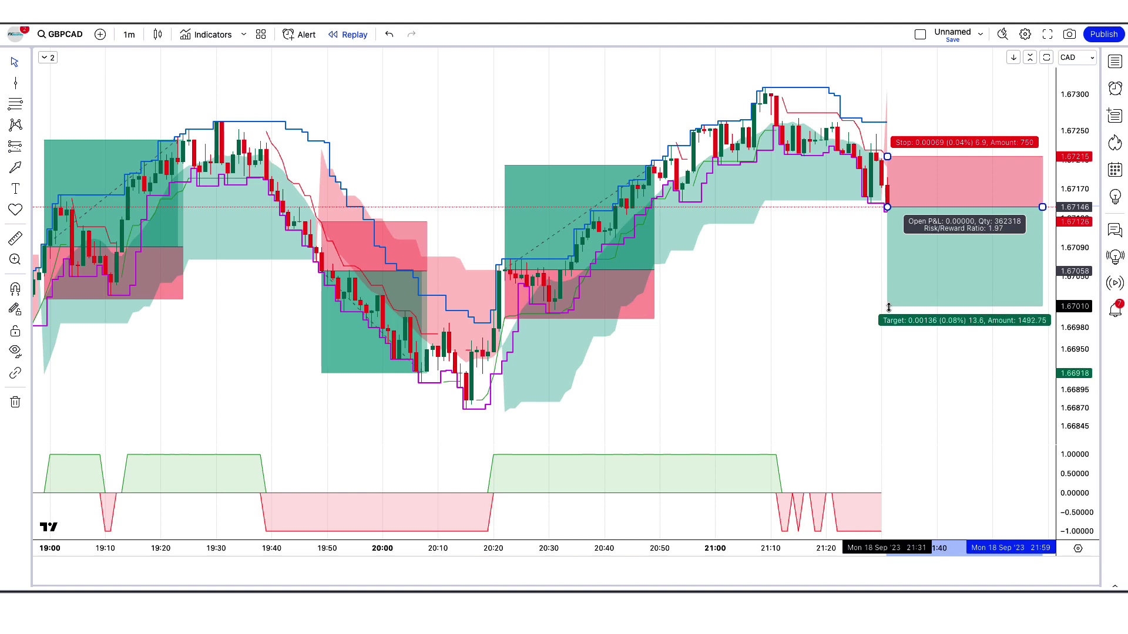
left_click(869, 254)
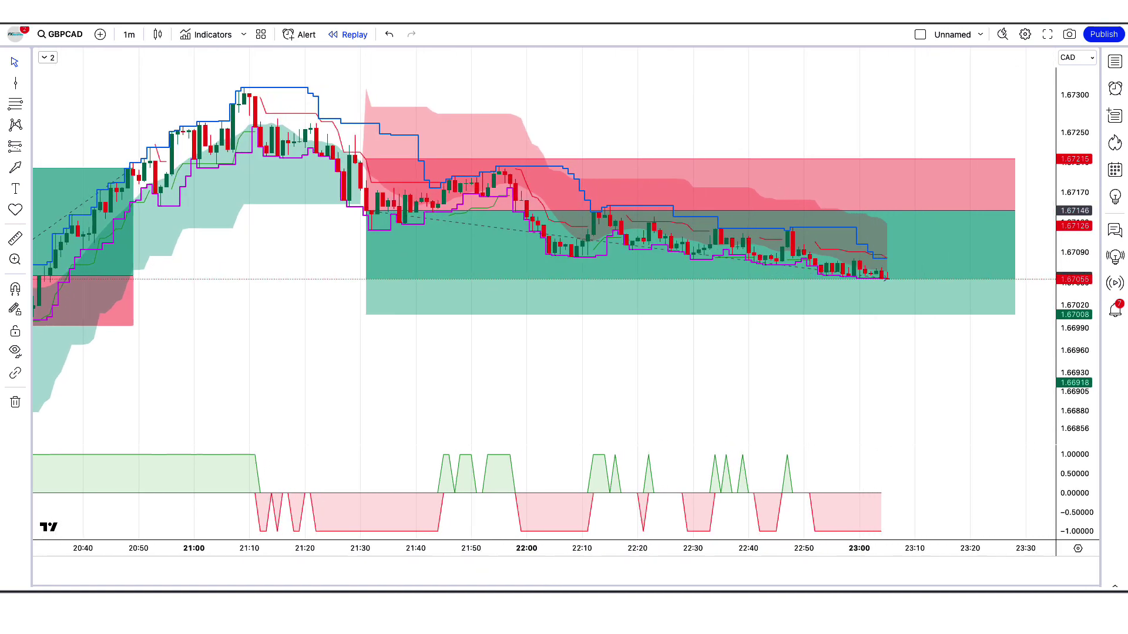
left_click_drag(981, 256, 882, 257)
left_click(820, 428)
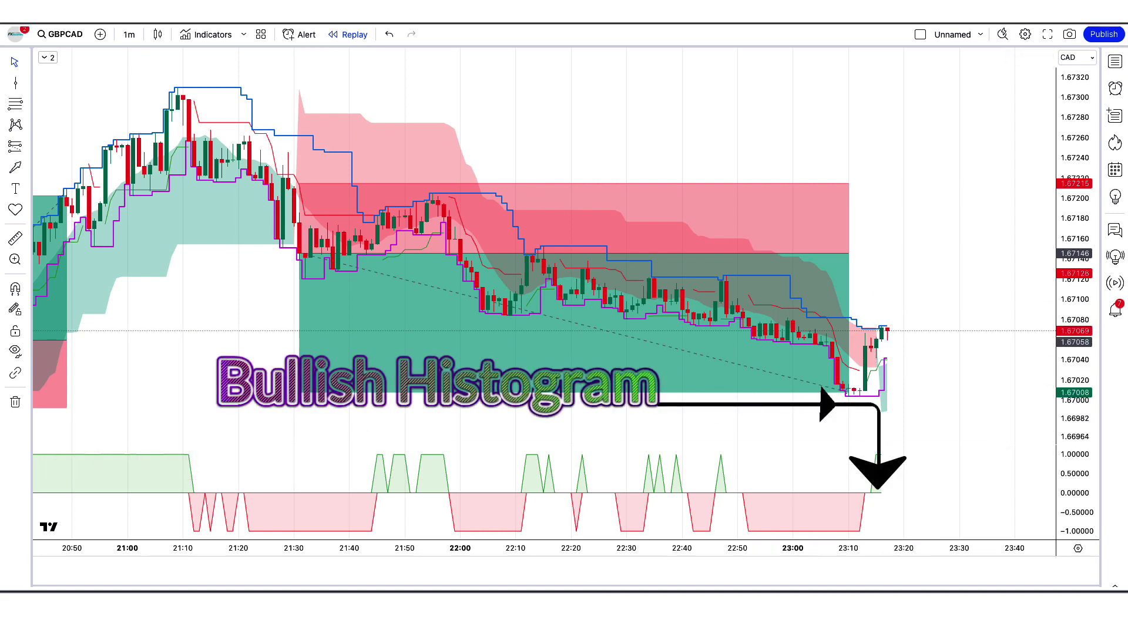
Place a long position near 1.67069 with a tighter stop and target 1.67134.
left_click(882, 329)
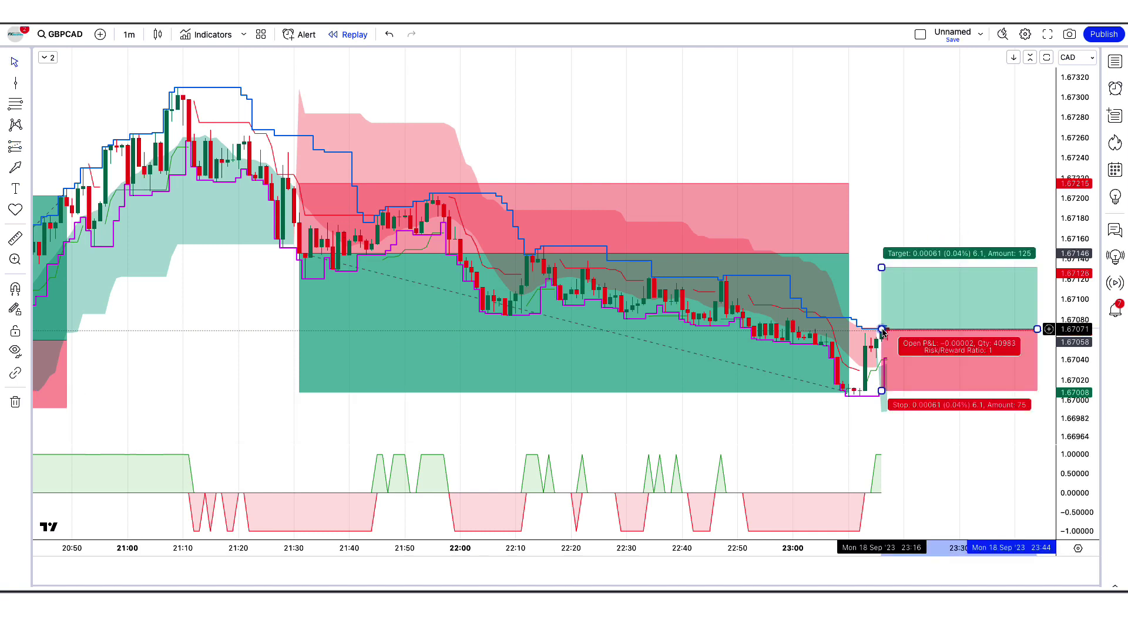
left_click_drag(881, 393, 910, 361)
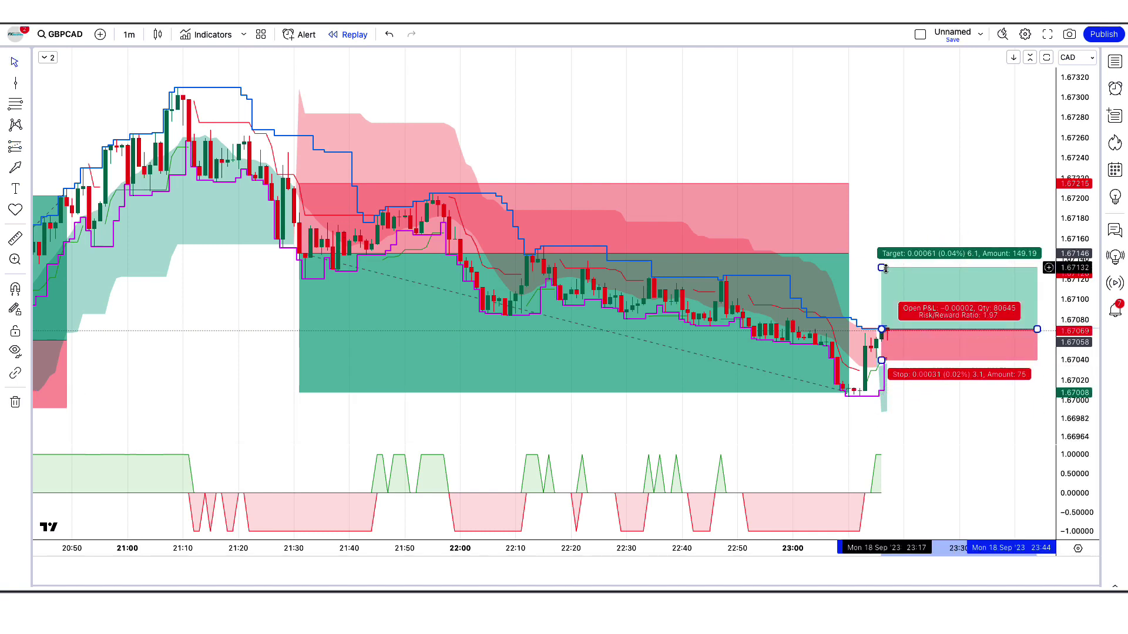
left_click_drag(882, 268, 883, 266)
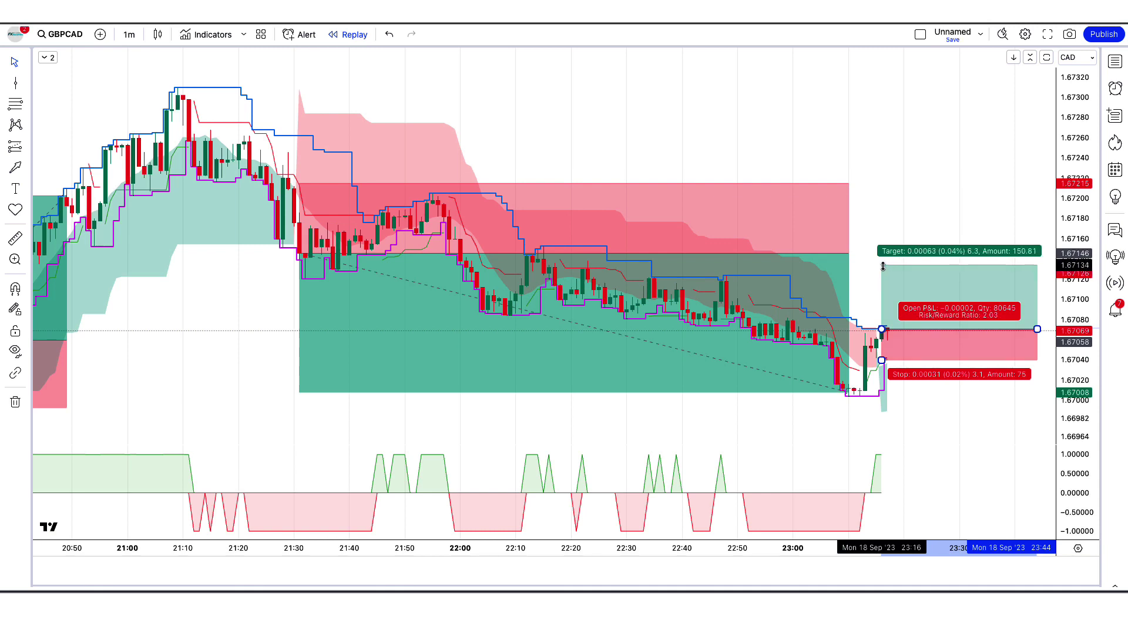
Shorten the long position so it ends at the exit candle.
left_click(914, 201)
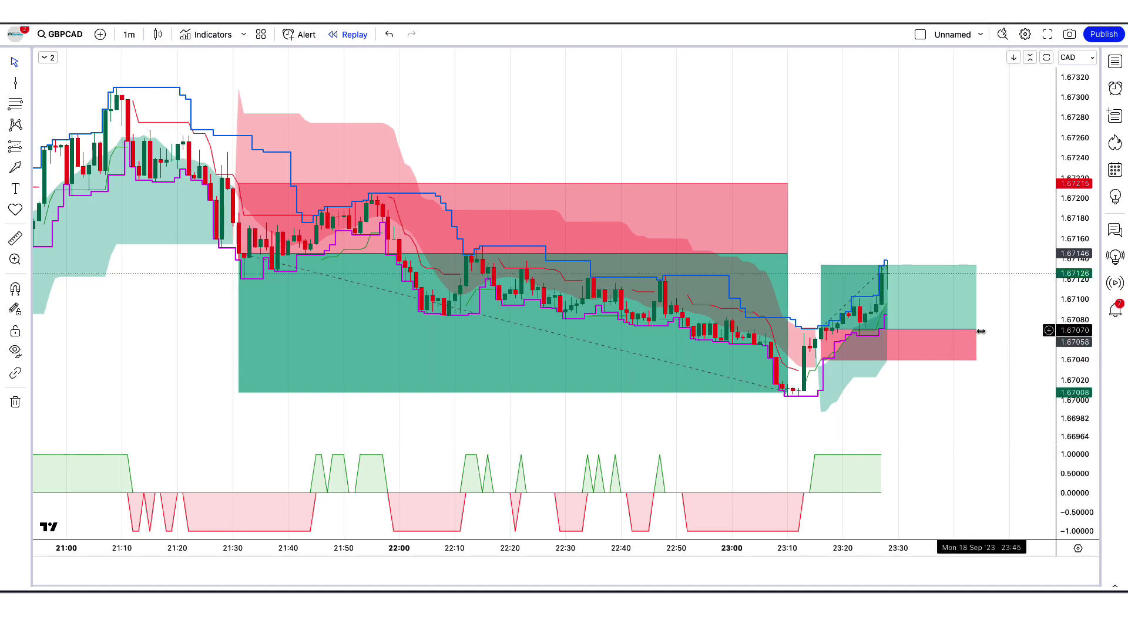
left_click_drag(976, 324, 893, 332)
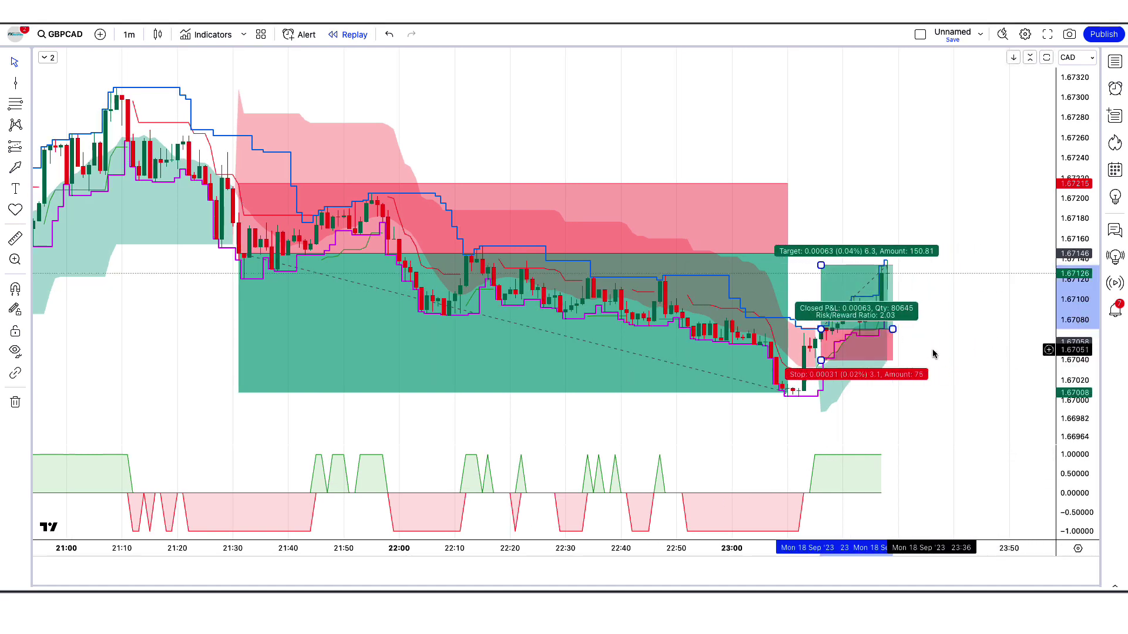
left_click(907, 376)
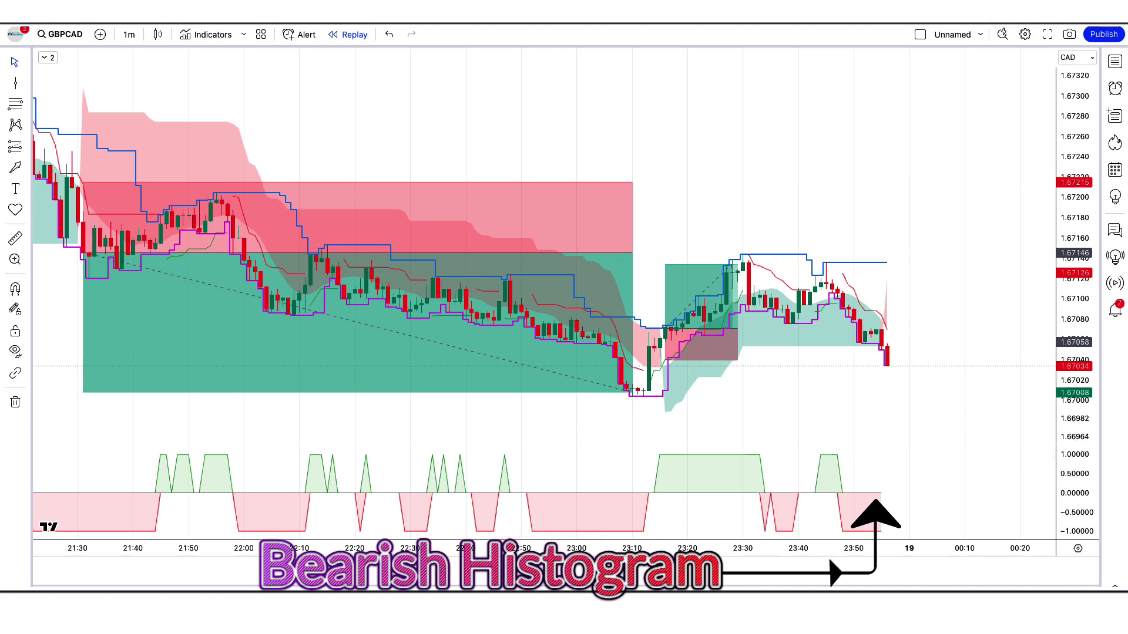
Place a short position at 1.67034, stop 1.67071, target 1.66957, extended further right.
left_click(887, 367)
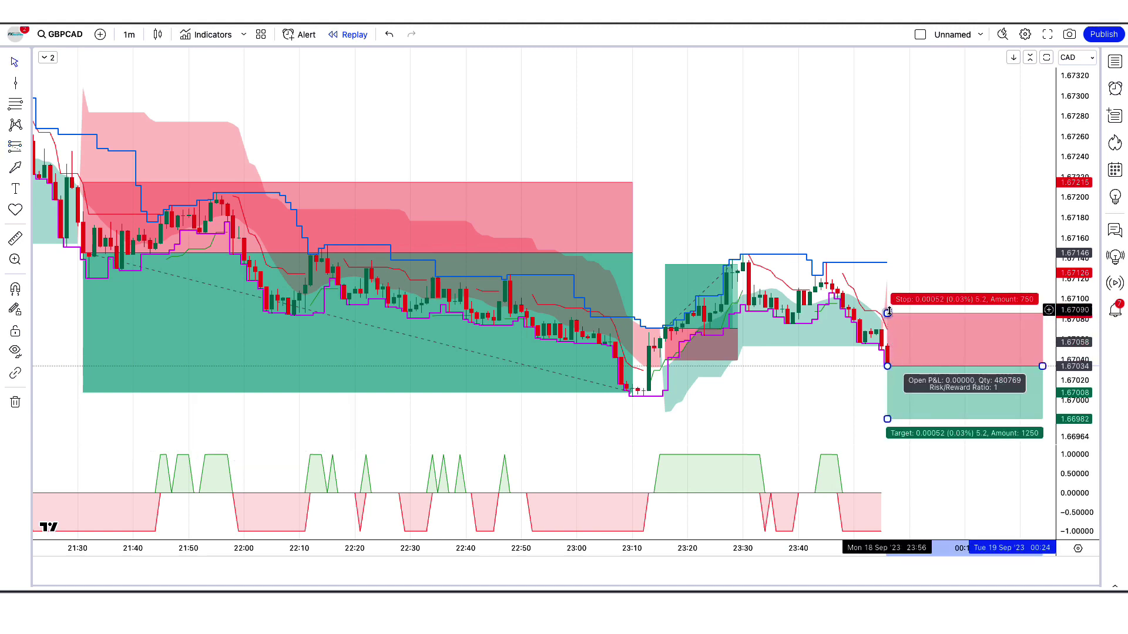
left_click_drag(889, 313, 908, 328)
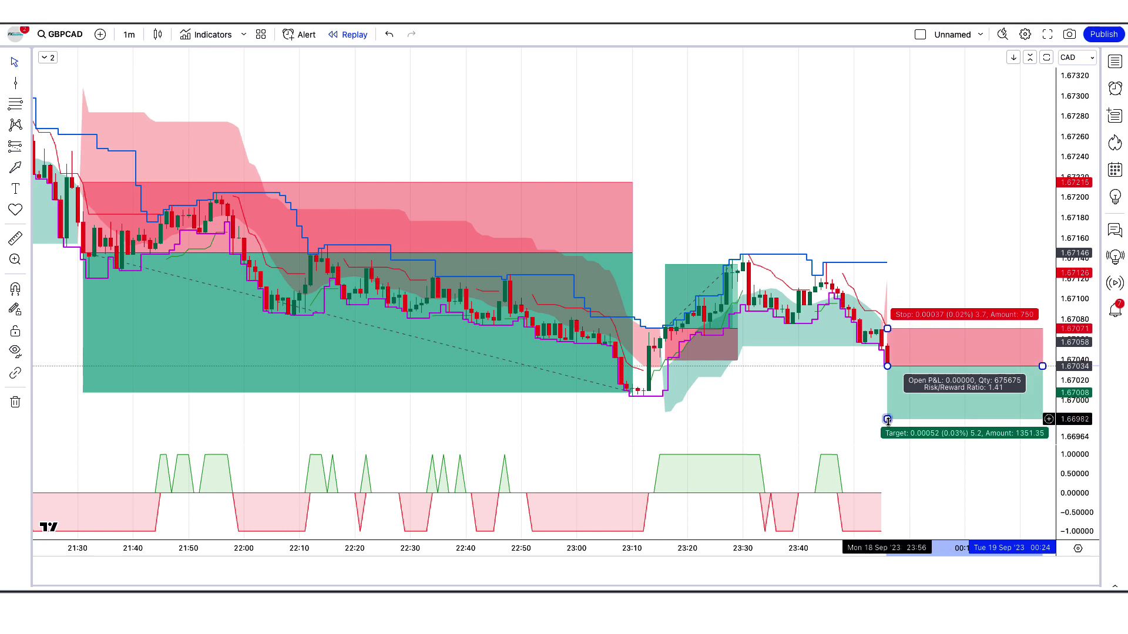
left_click_drag(887, 420, 887, 445)
left_click(825, 410)
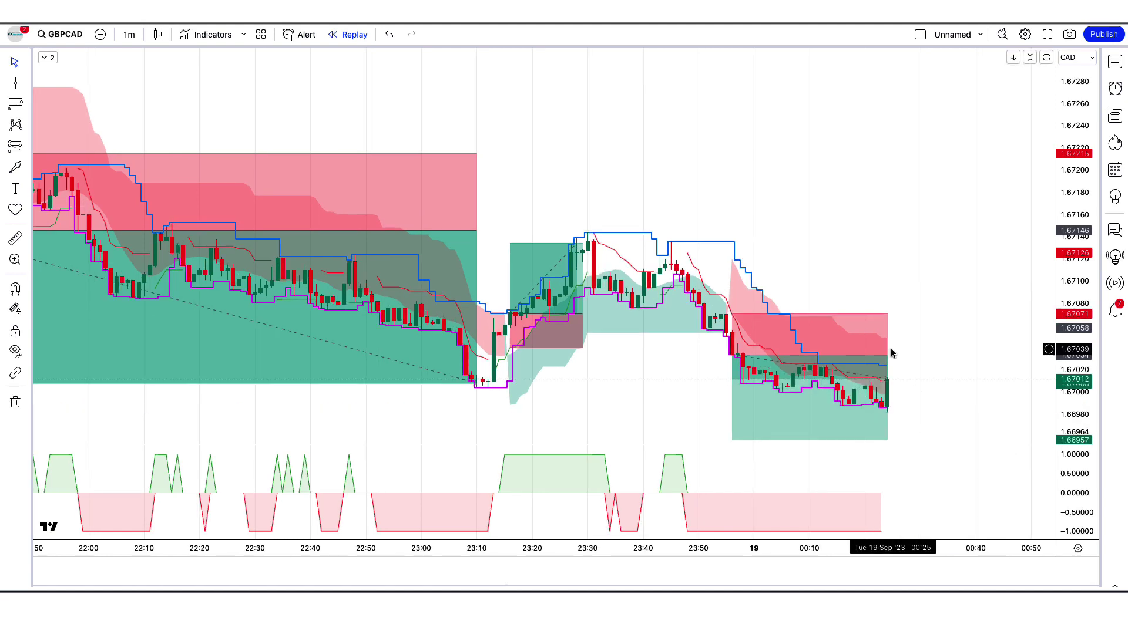
left_click_drag(892, 352, 1009, 355)
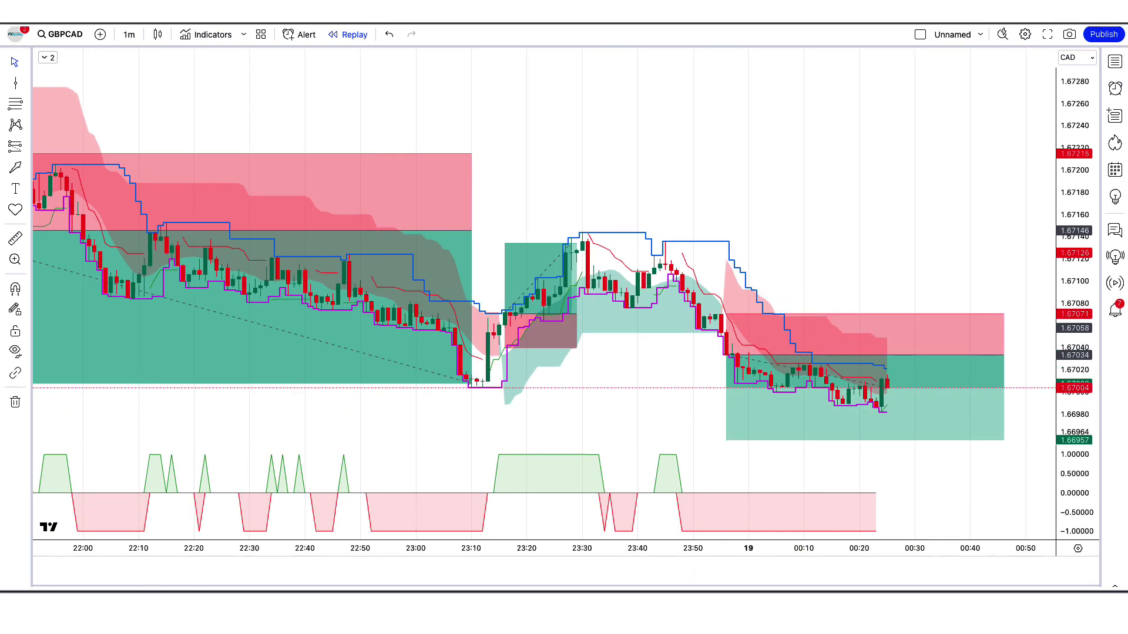